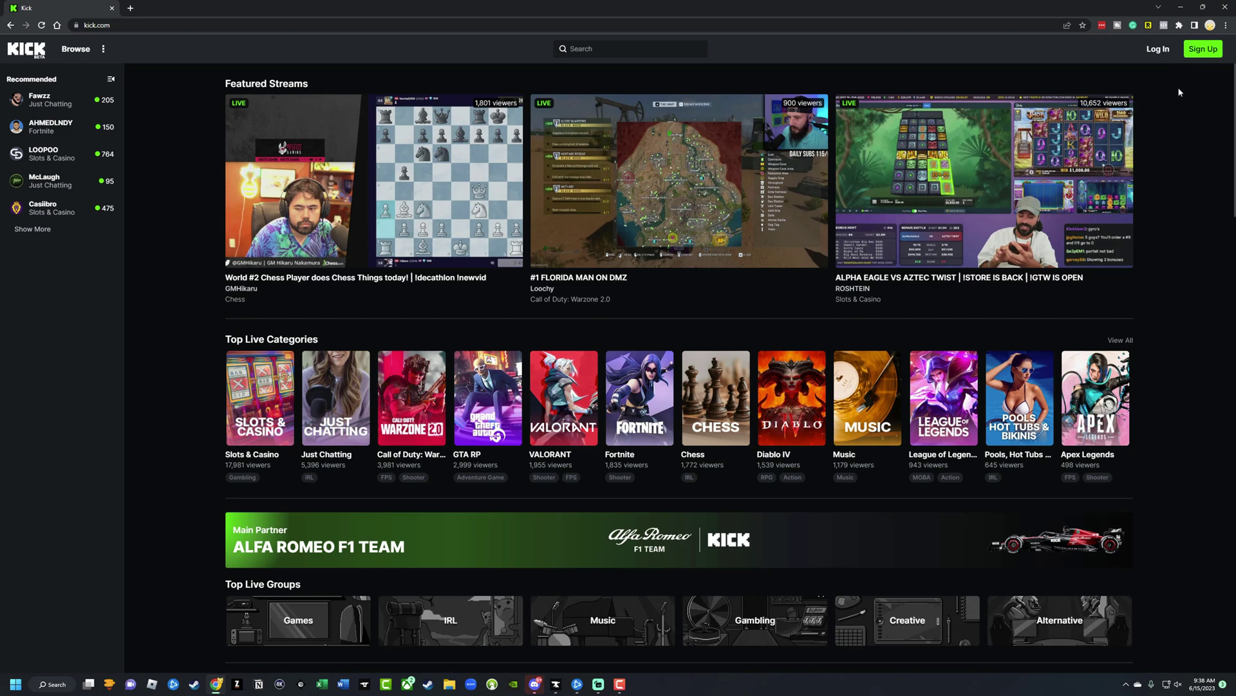
# - Start the Kick sign-up and copy the six-digit verification code from the Gmail email
pyautogui.click(1206, 51)
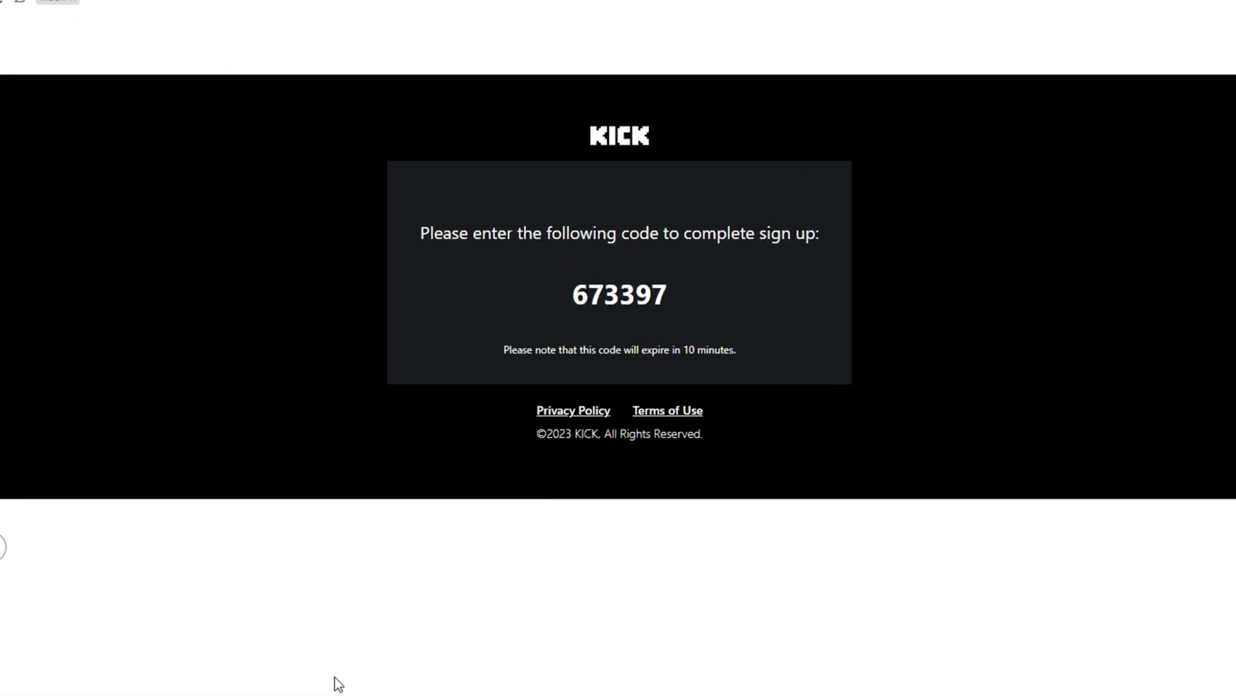
pyautogui.doubleClick(619, 295)
pyautogui.rightClick(629, 307)
pyautogui.click(667, 321)
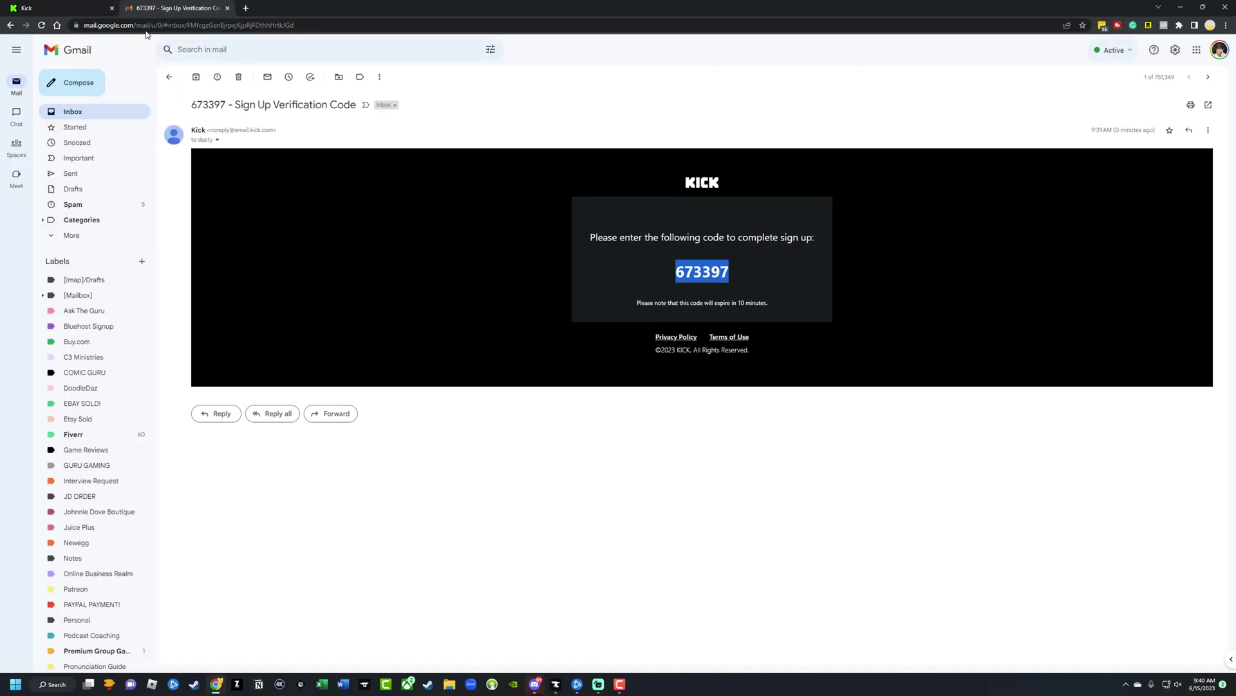
# - Paste the emailed code into Kick's verification boxes and accept the terms to finish signing in
pyautogui.click(62, 7)
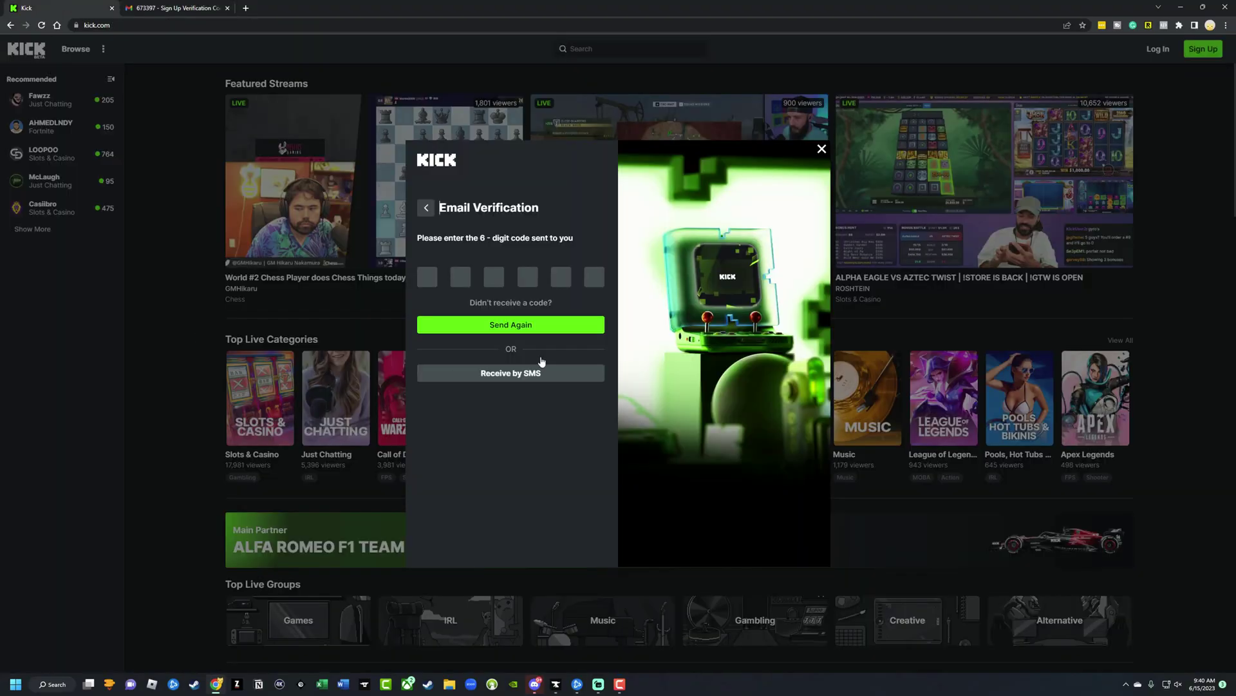
pyautogui.click(427, 276)
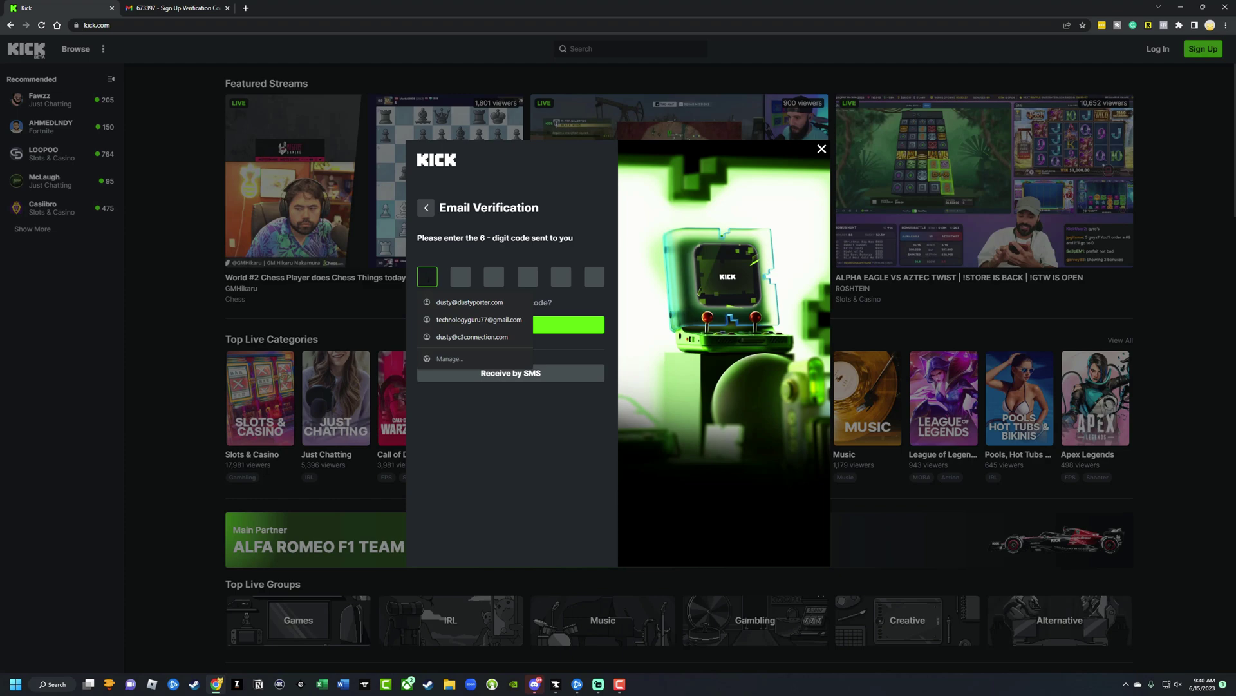
pyautogui.hotkey('ctrl', 'v')
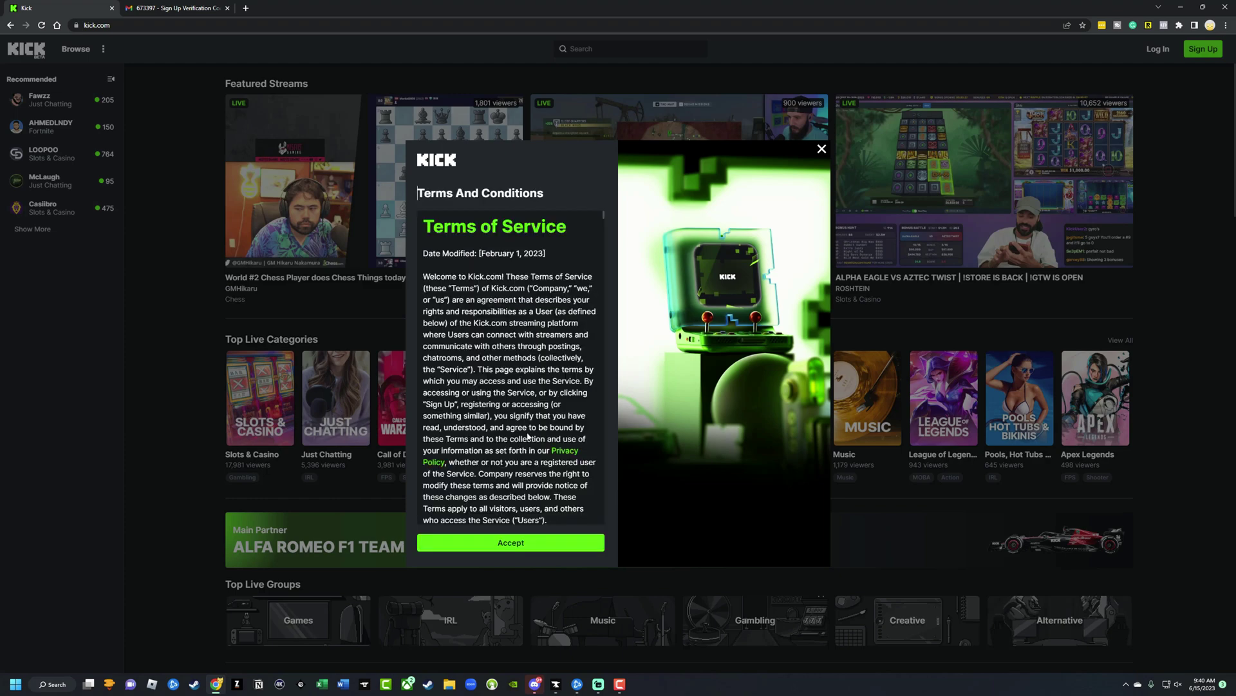
pyautogui.press('Return')
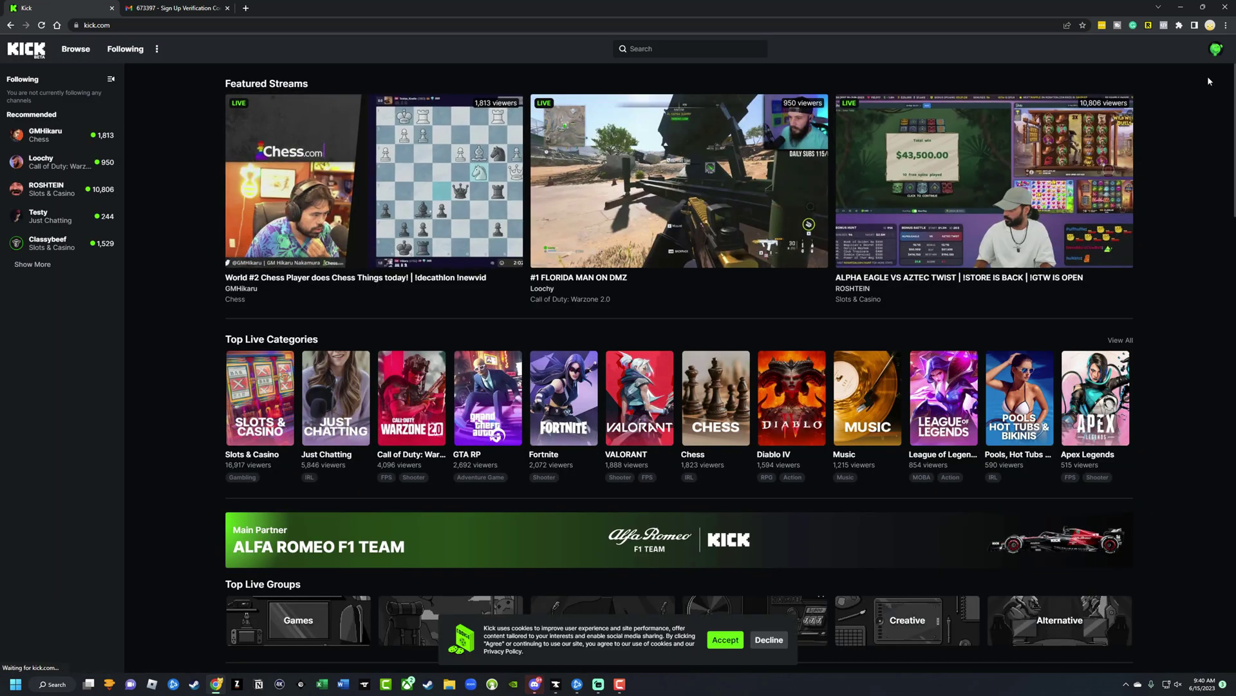
# - Go from the account menu to the Creator Dashboard and expand Settings to the stream key page
pyautogui.click(1217, 51)
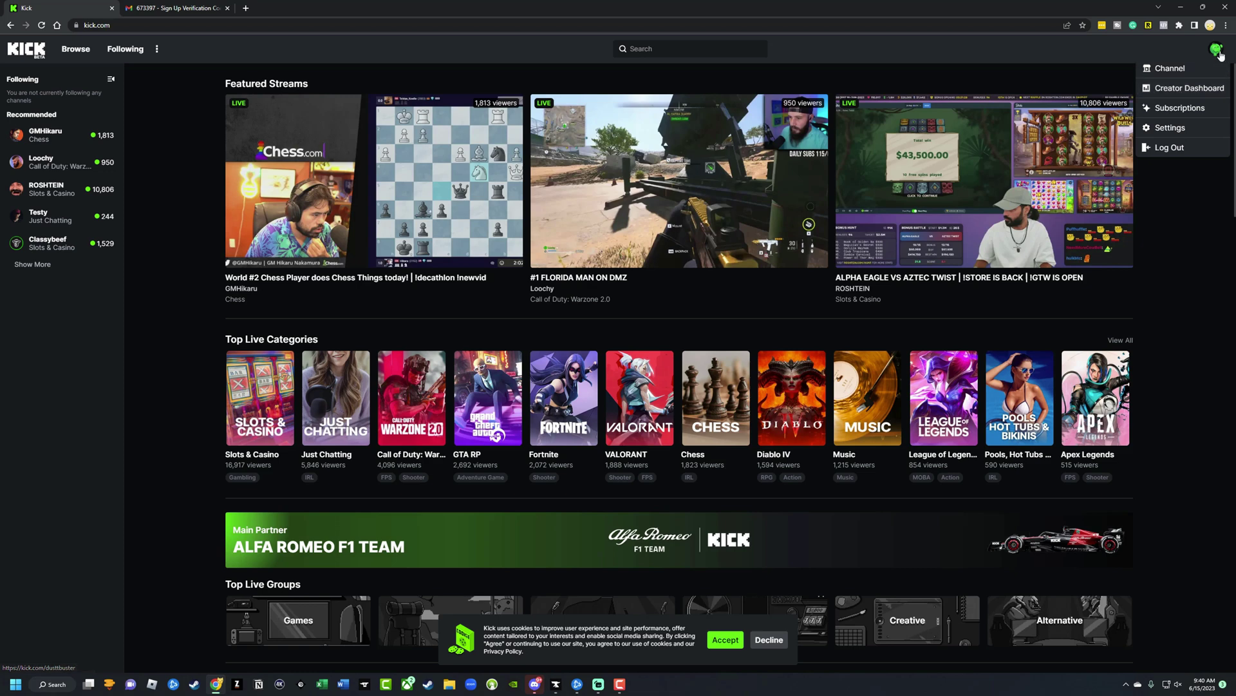
pyautogui.click(1189, 88)
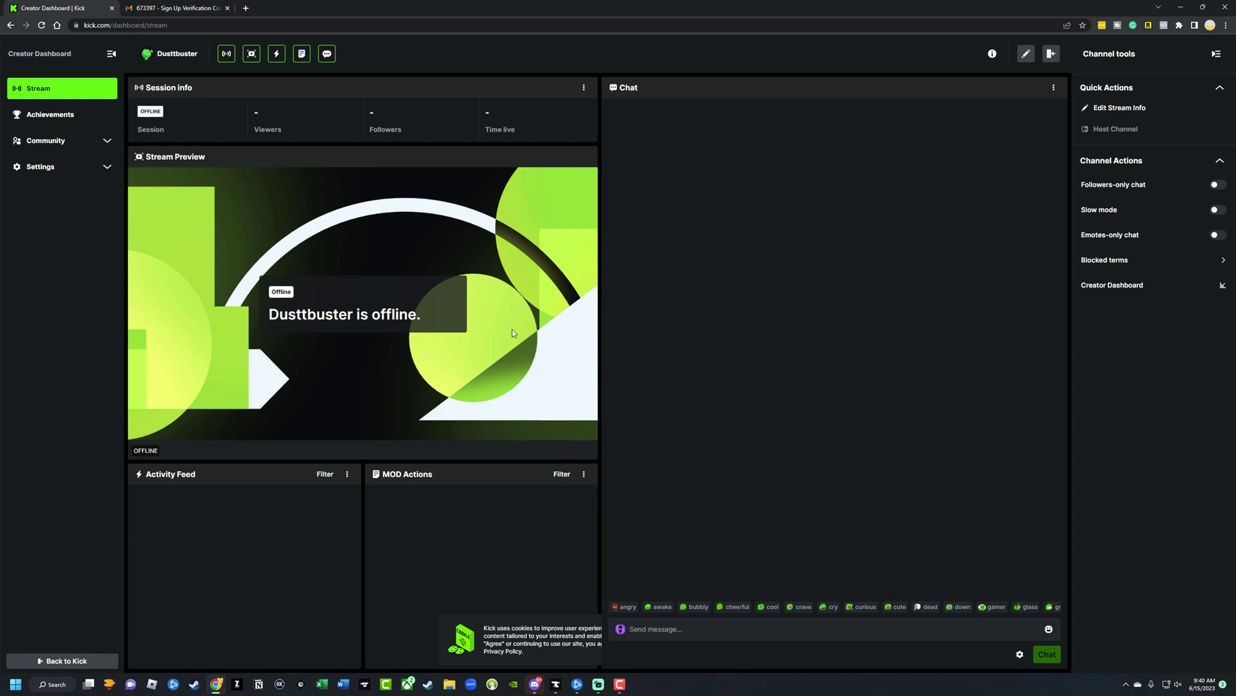
pyautogui.click(43, 166)
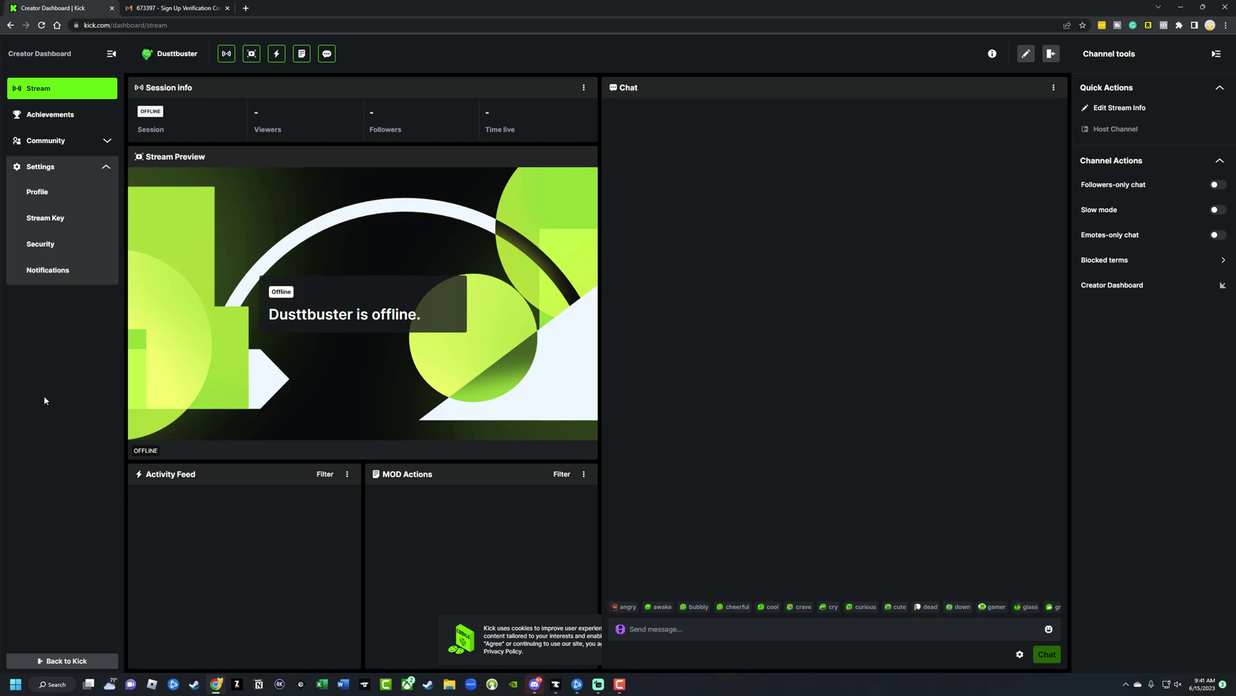
pyautogui.click(39, 168)
pyautogui.click(67, 171)
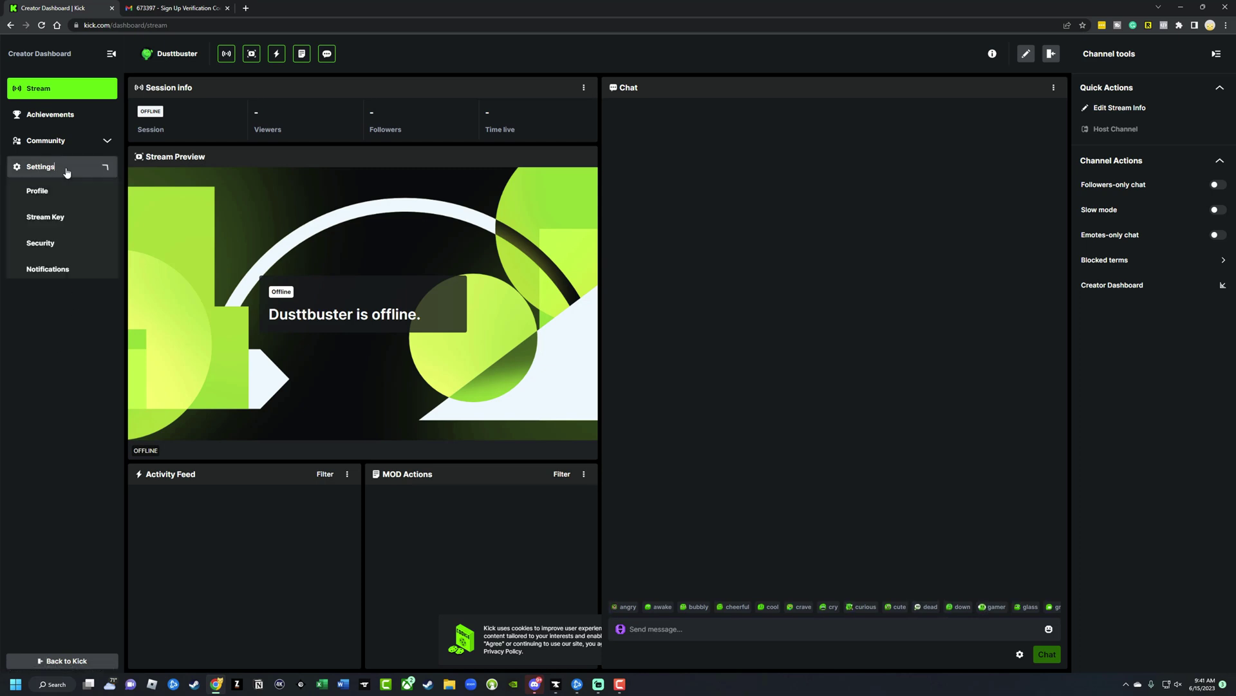
pyautogui.click(45, 221)
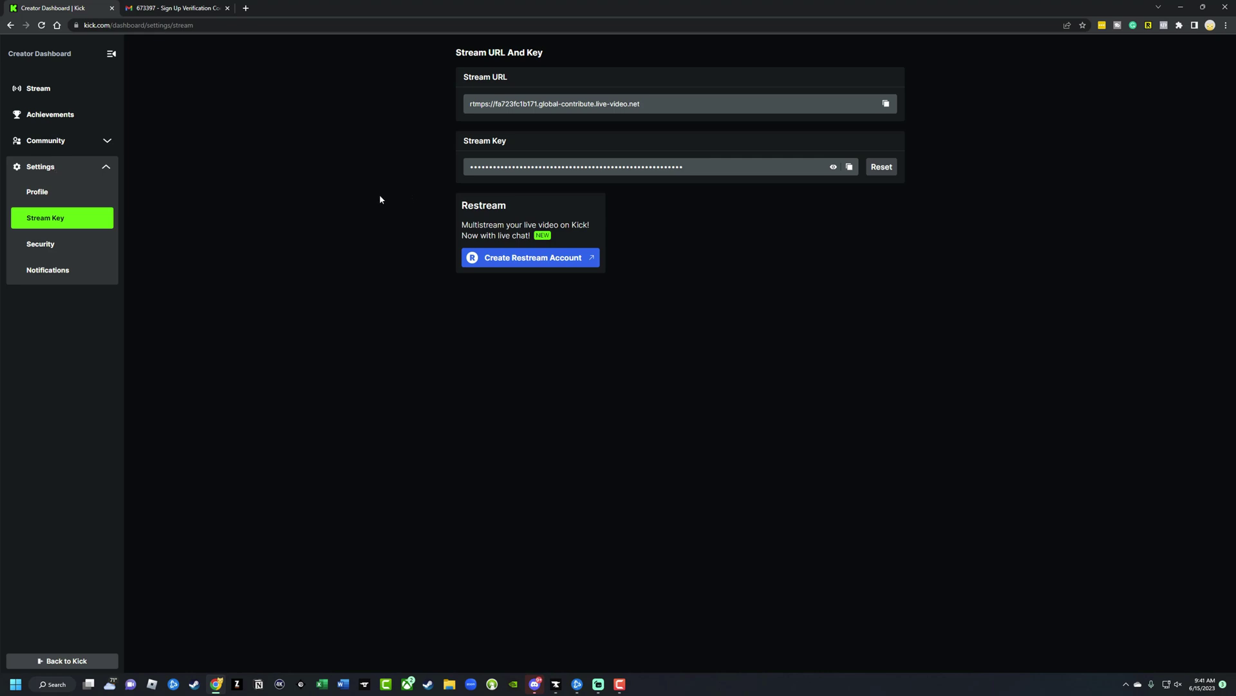
pyautogui.hotkey('alt', 'Left')
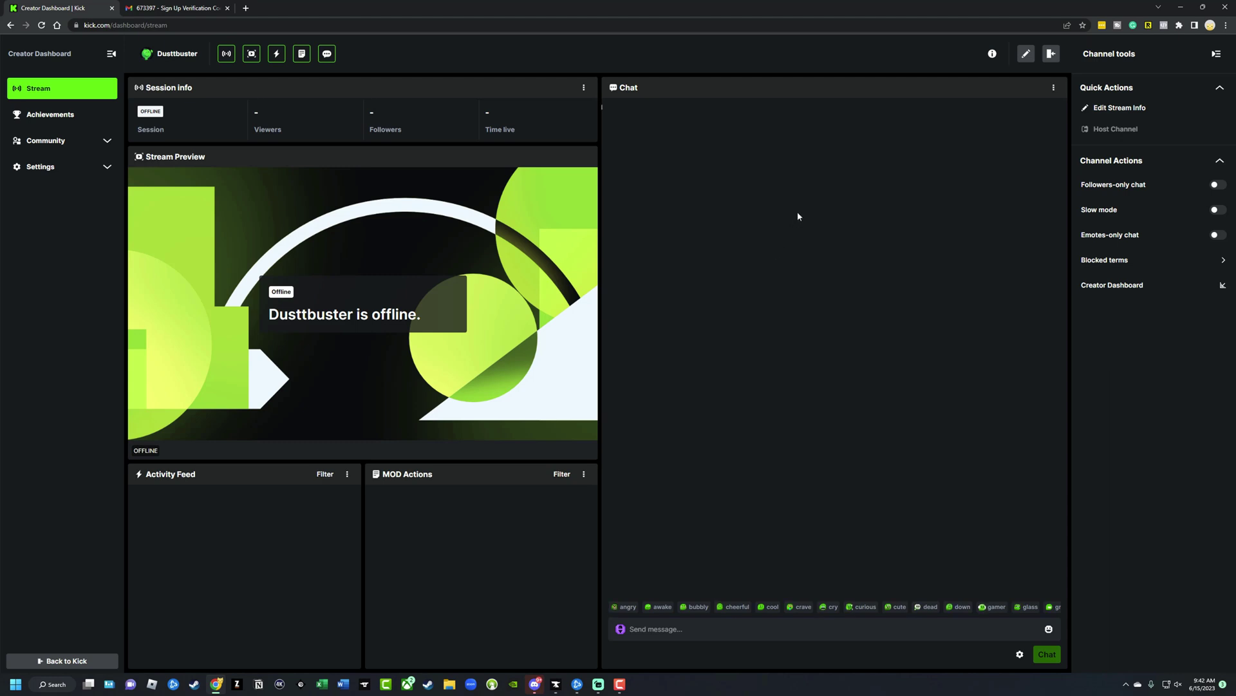
# - Bring up the Edit Stream Info editor from the dashboard's Quick Actions
pyautogui.click(1219, 88)
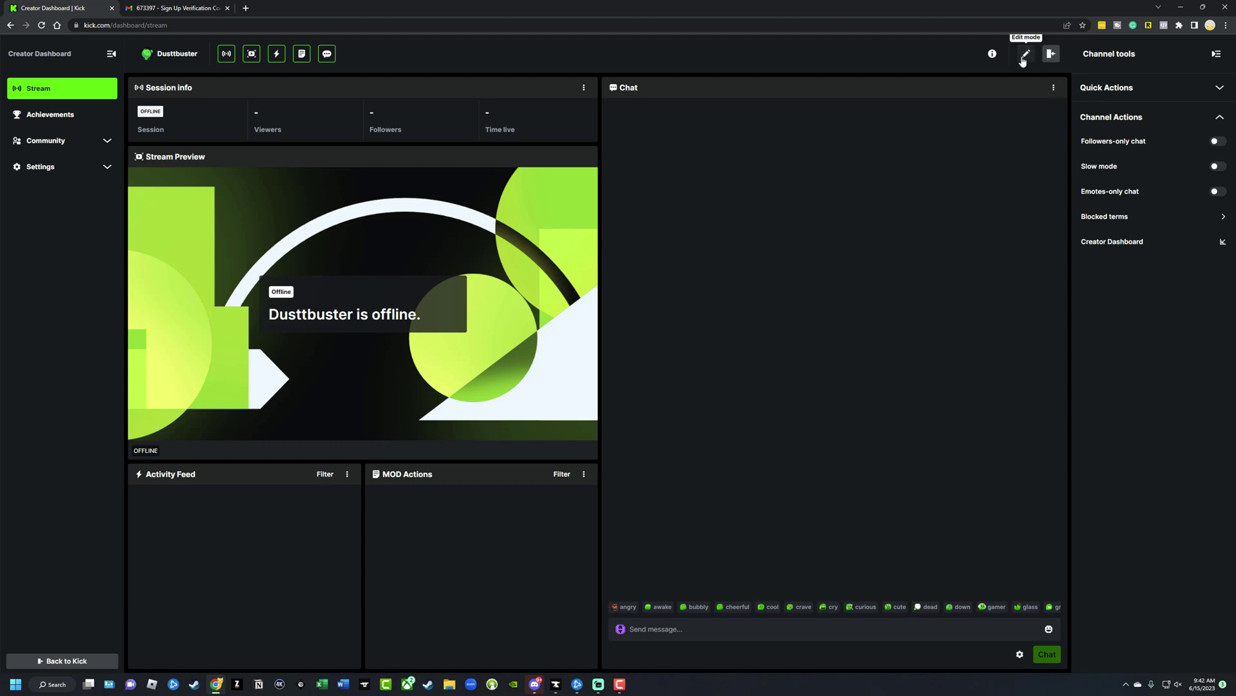
pyautogui.click(1024, 56)
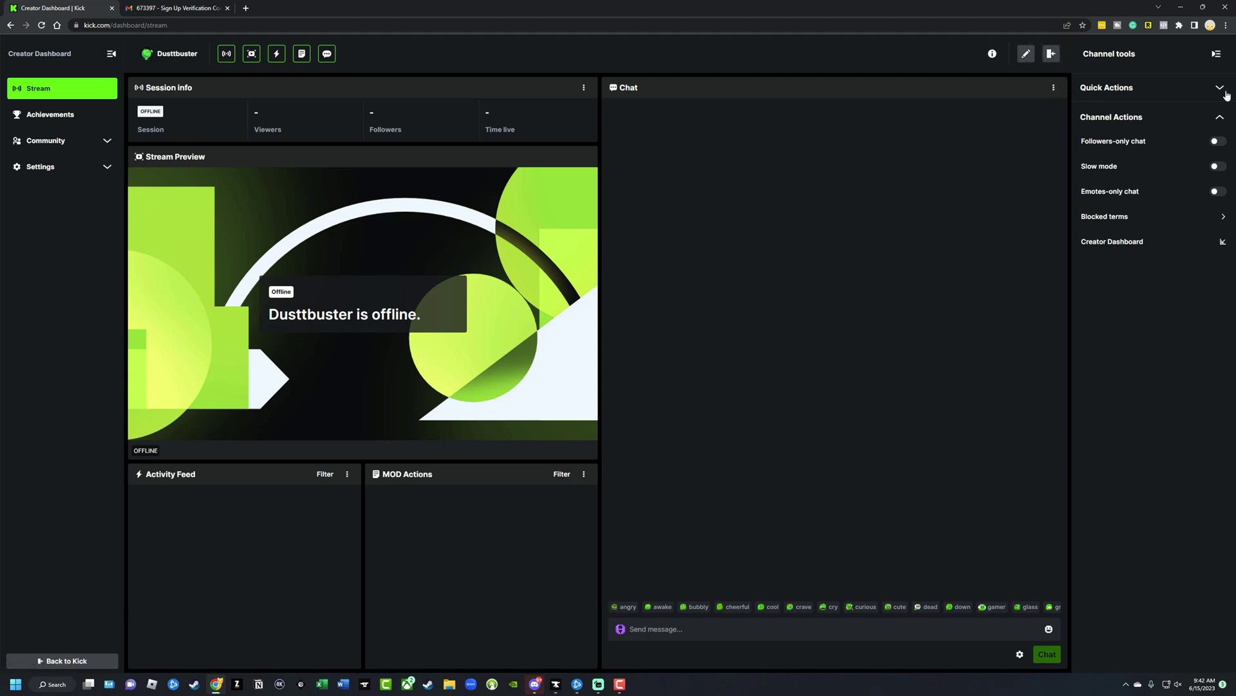
pyautogui.click(1220, 88)
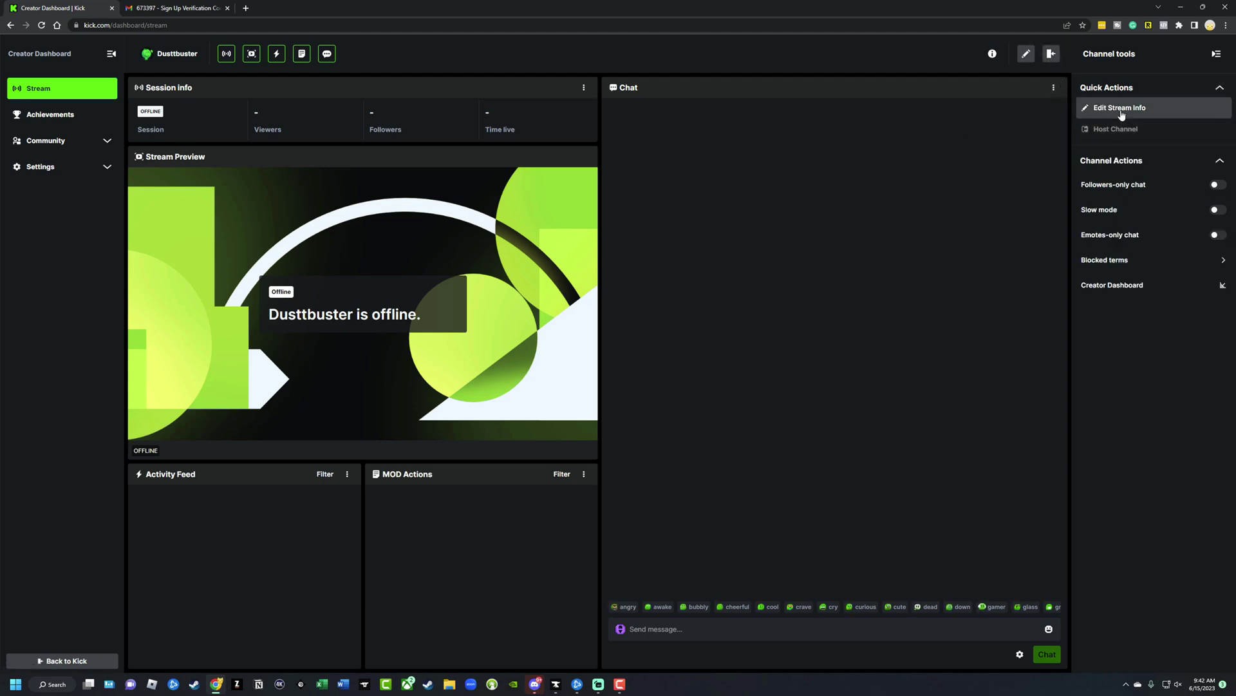
pyautogui.click(1121, 109)
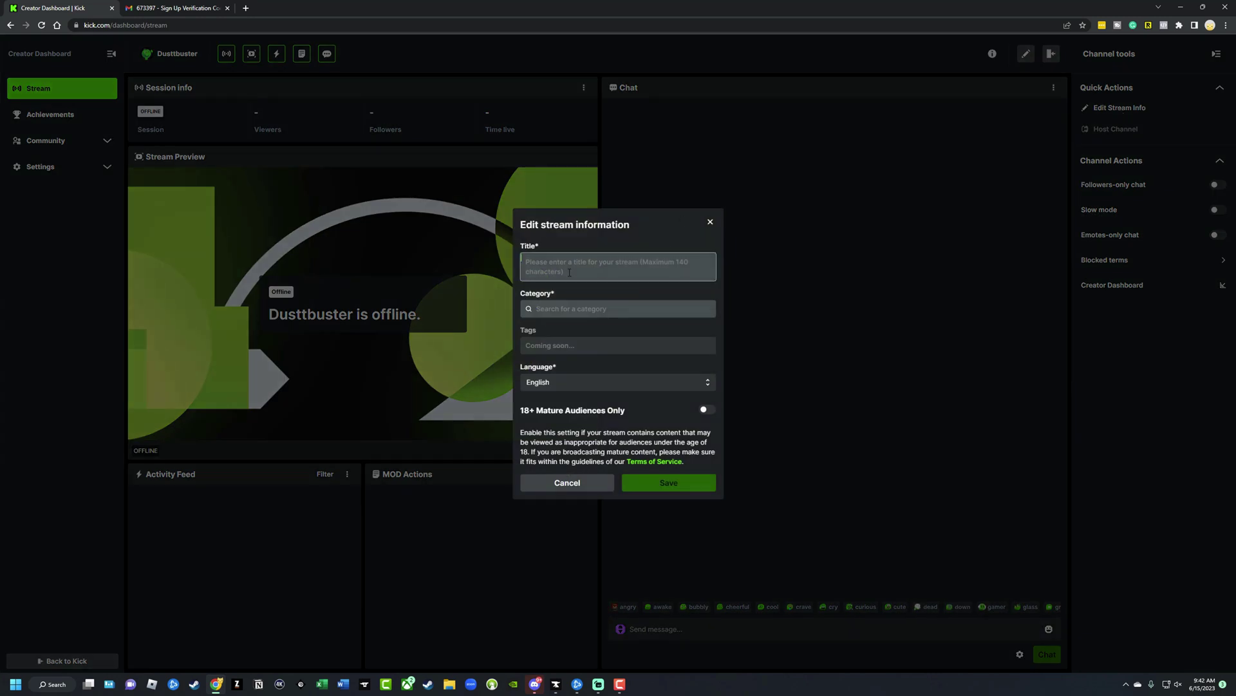
# - Set the title 'I'm streaming fun things here :)' and category Diablo IV, then save
pyautogui.press('Tab')
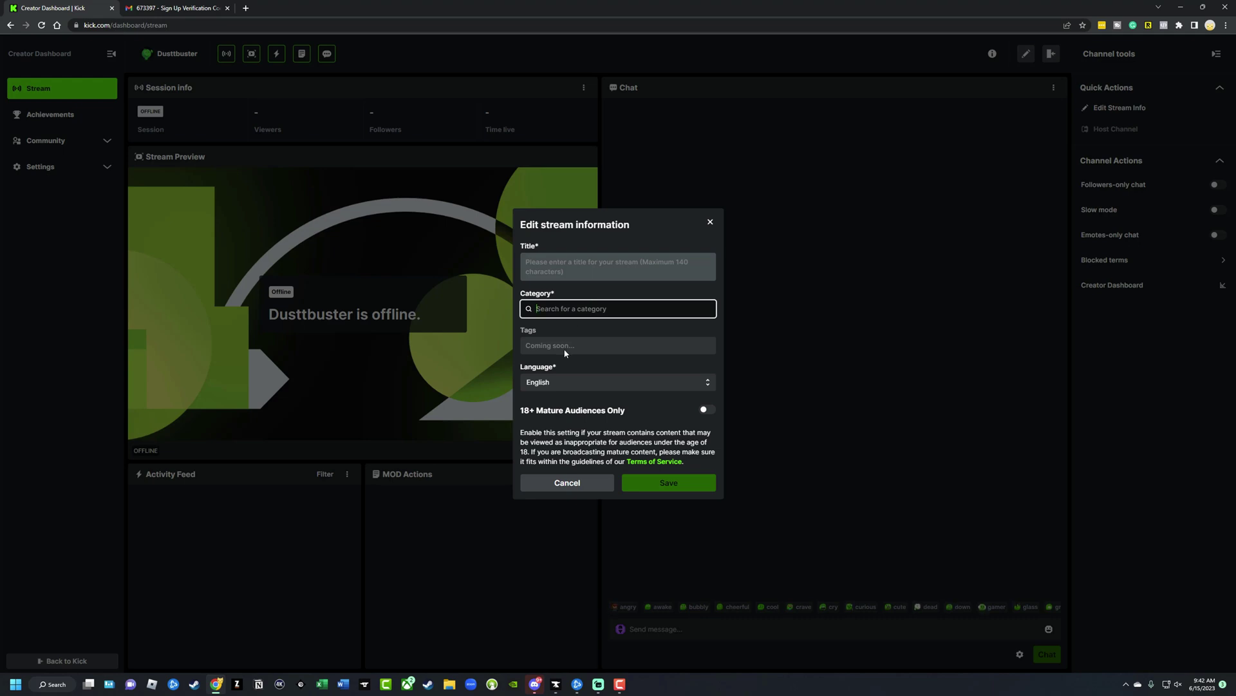
pyautogui.click(566, 267)
pyautogui.write("I'm streaming fun things here :)")
pyautogui.press('Tab')
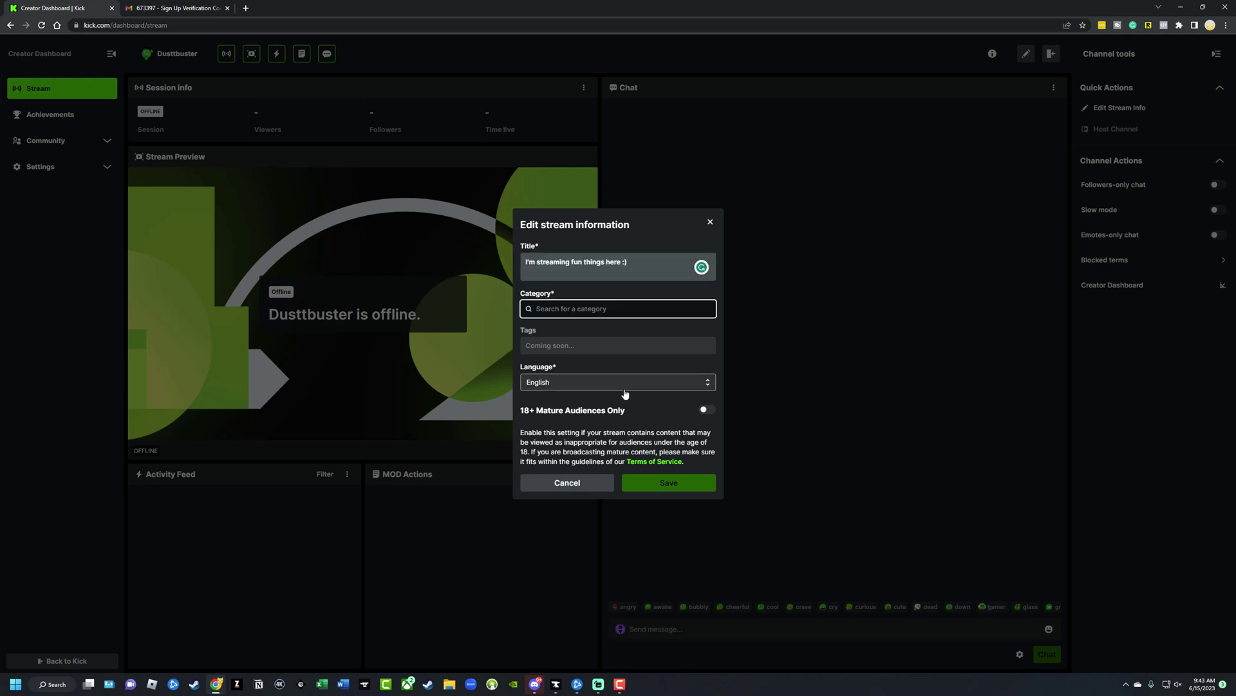
pyautogui.write('Diab')
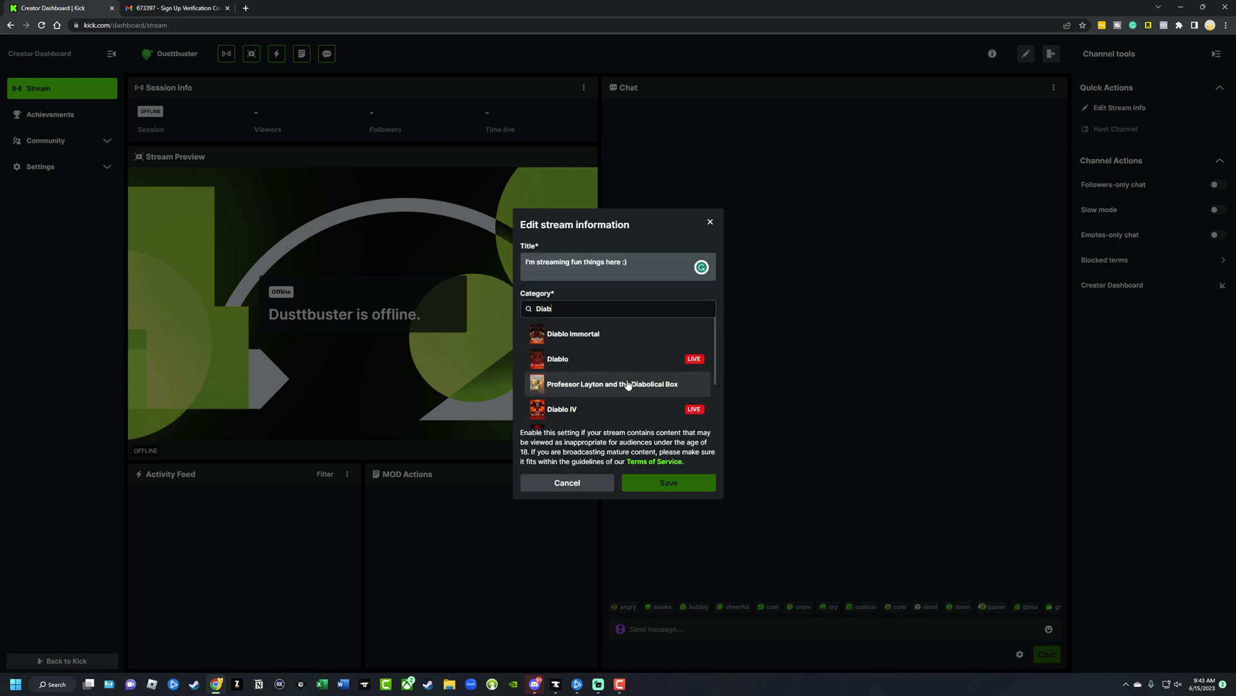
pyautogui.click(580, 410)
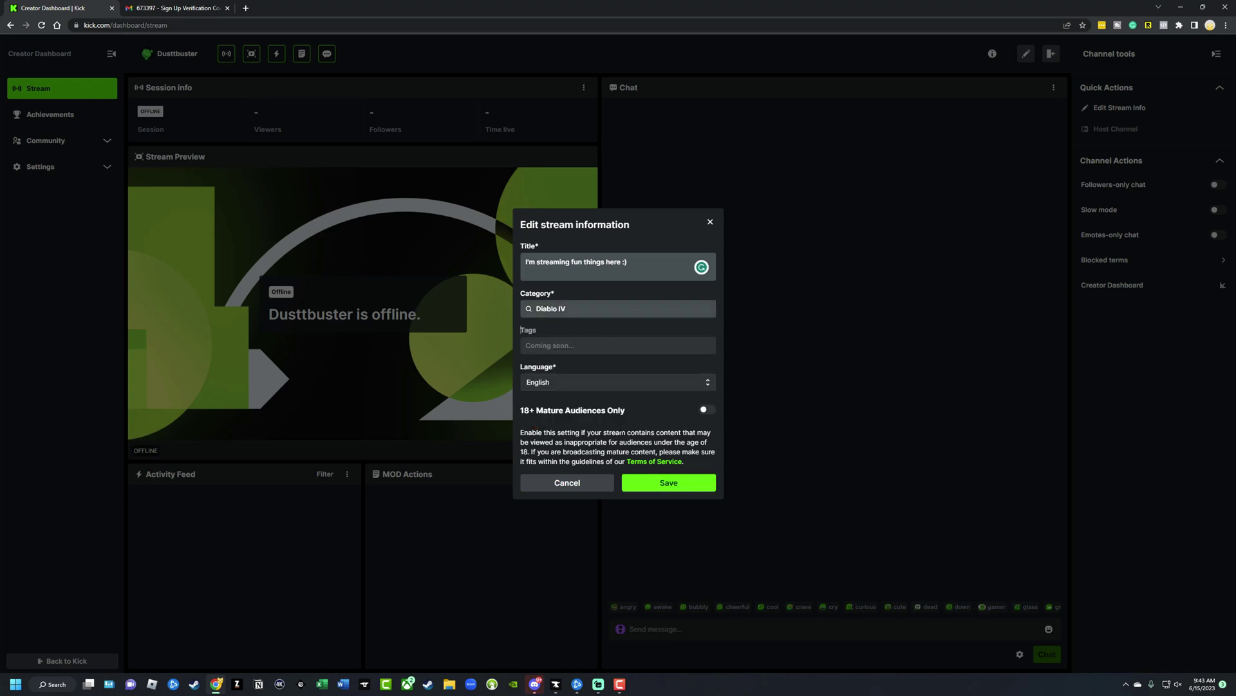
pyautogui.click(671, 485)
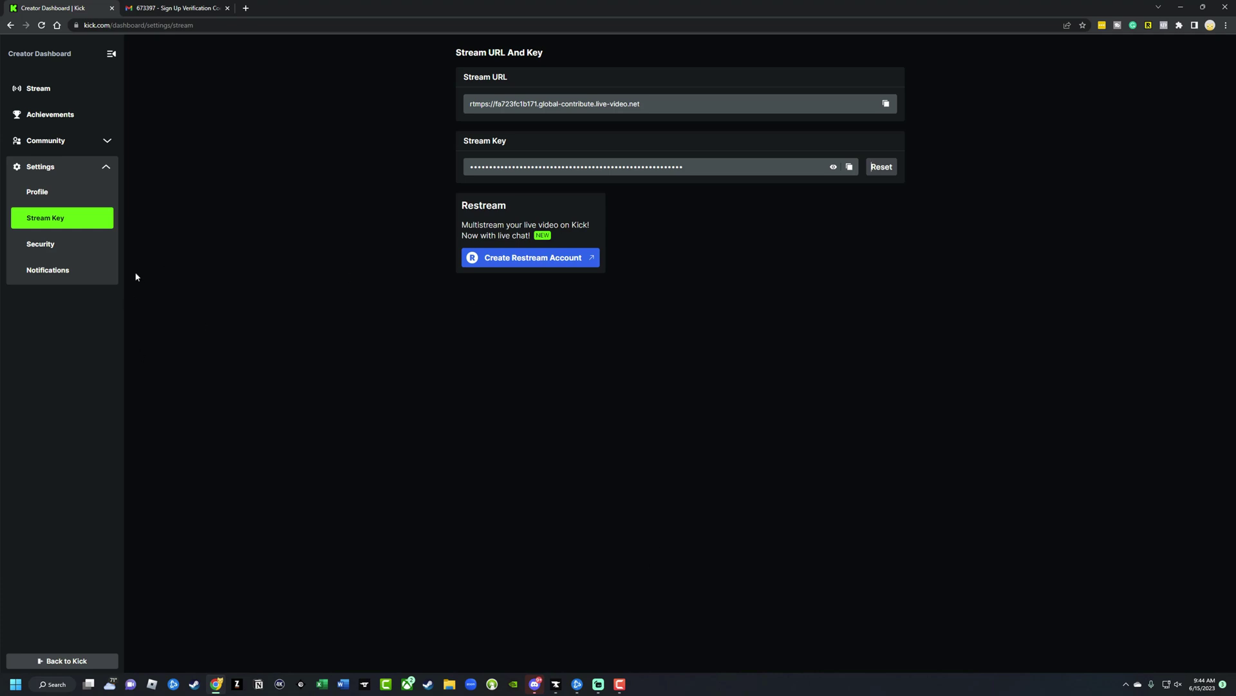
# - Switch from Kick's stream key page over to Streamlabs Desktop
pyautogui.click(600, 684)
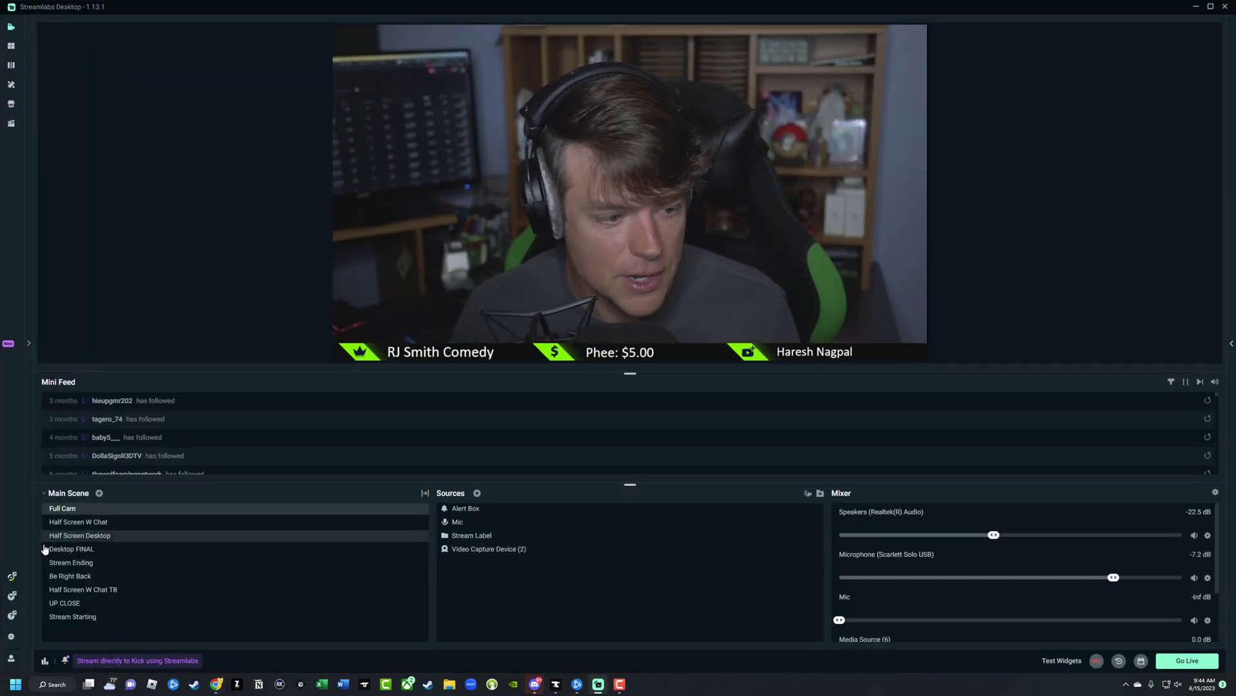
# - In Streamlabs Stream settings, set the Stream Type to Custom Streaming Server
pyautogui.click(12, 636)
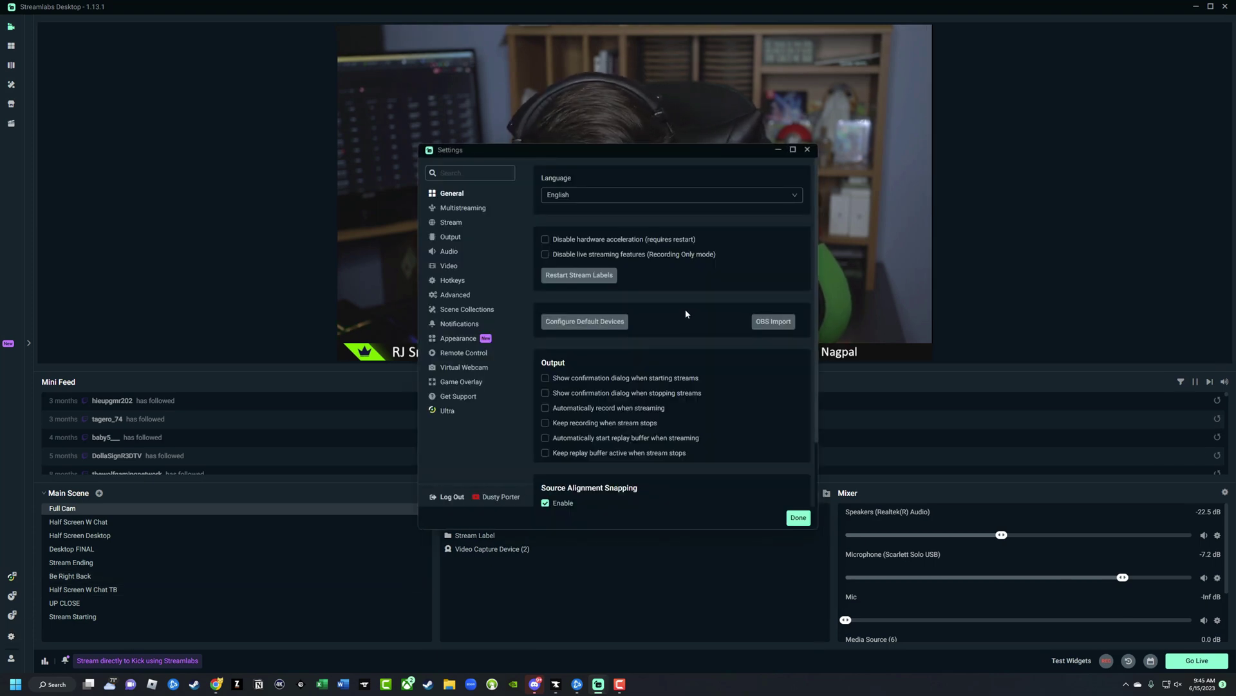
pyautogui.click(451, 223)
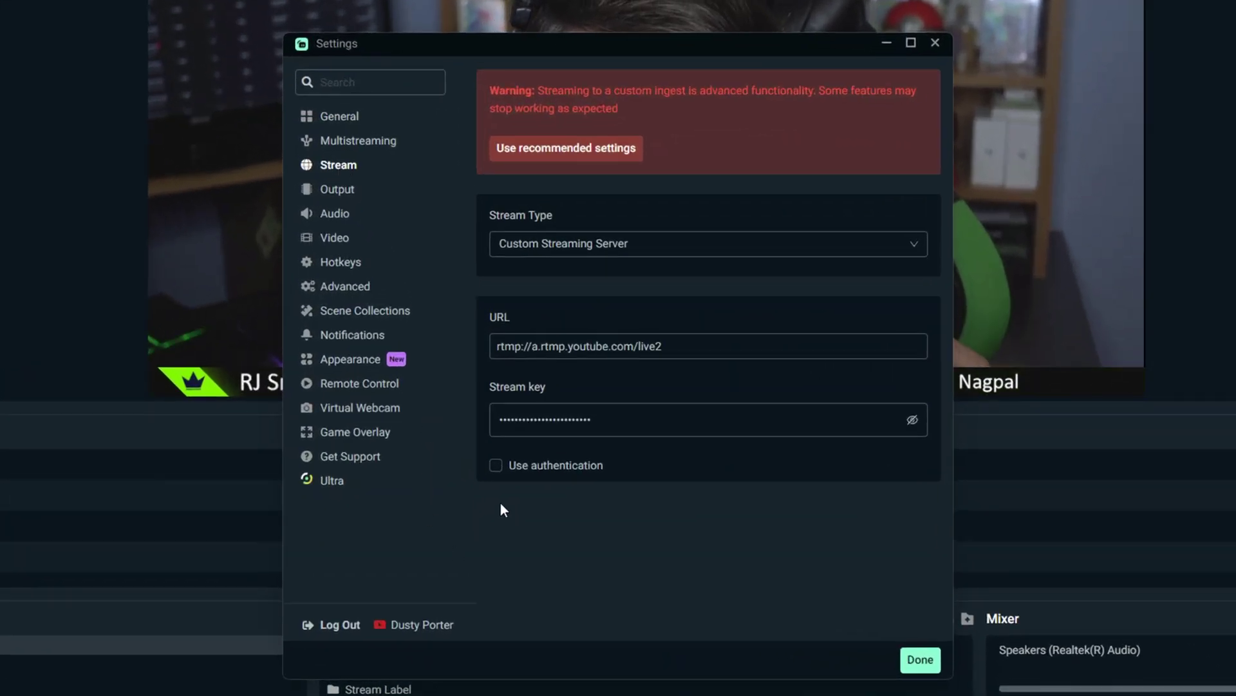
pyautogui.click(563, 246)
pyautogui.click(566, 275)
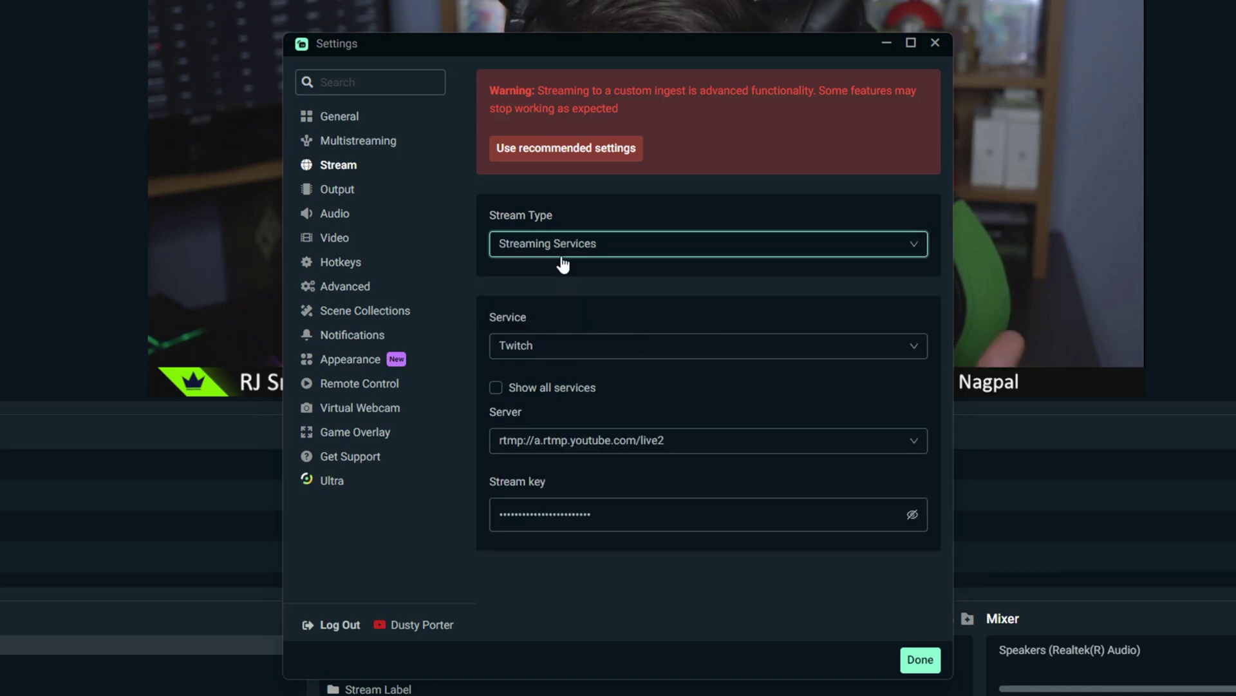
pyautogui.click(553, 251)
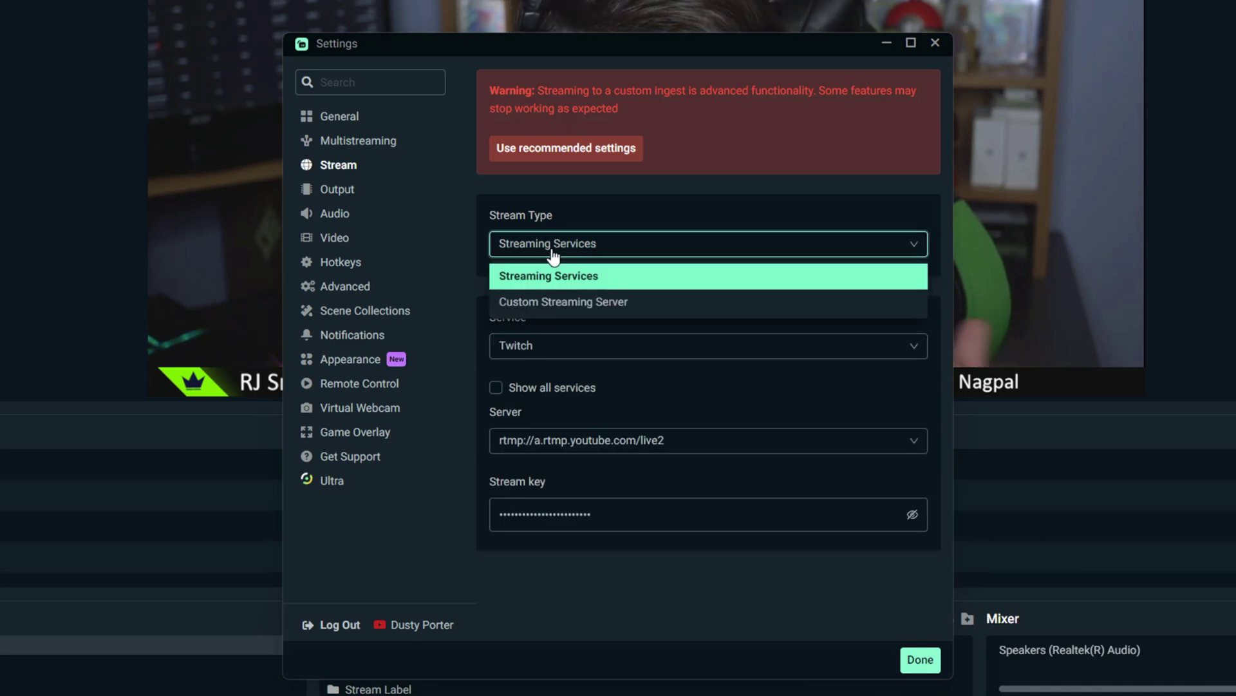
pyautogui.click(558, 310)
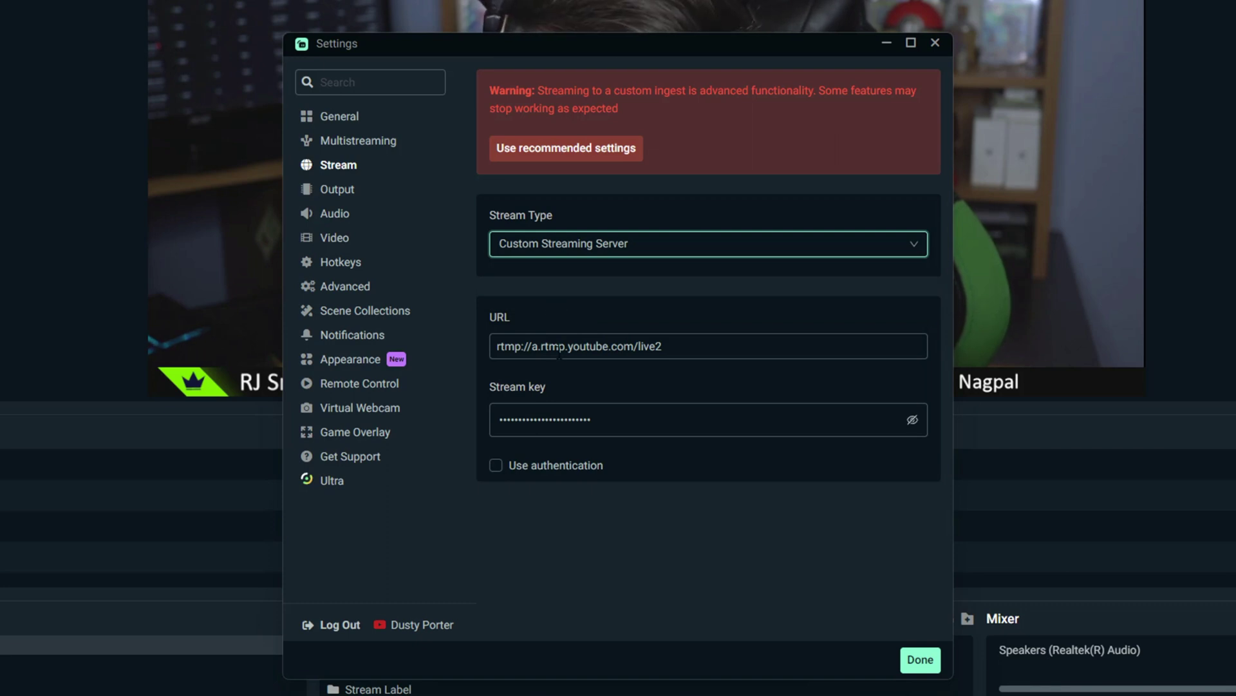
# - Replace the old stream key with Kick's key, save the settings and go live
pyautogui.doubleClick(585, 407)
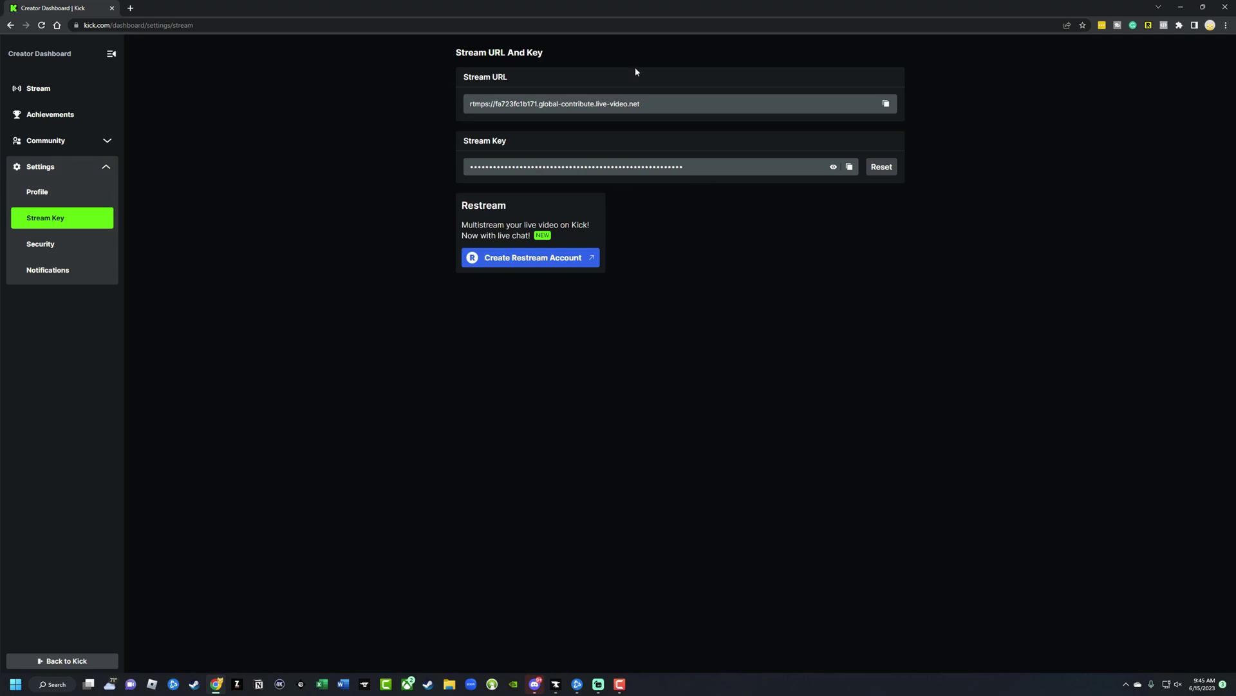
pyautogui.moveTo(598, 684)
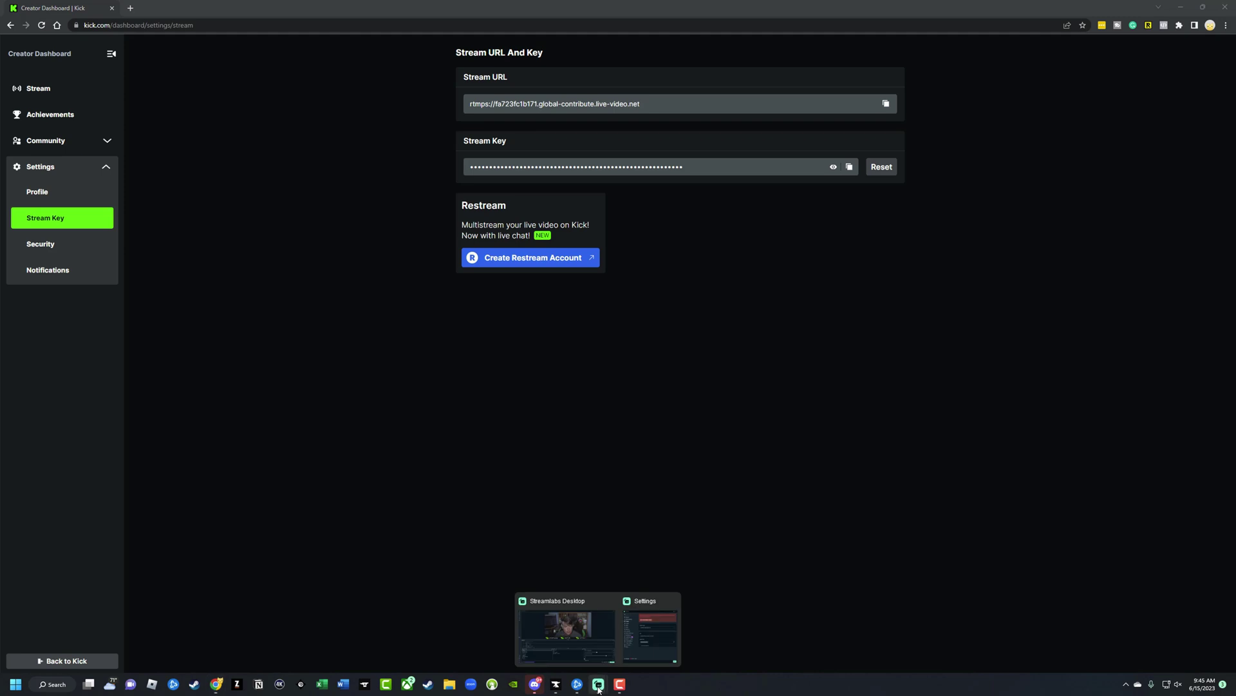
pyautogui.click(622, 635)
pyautogui.hotkey('ctrl', 'v')
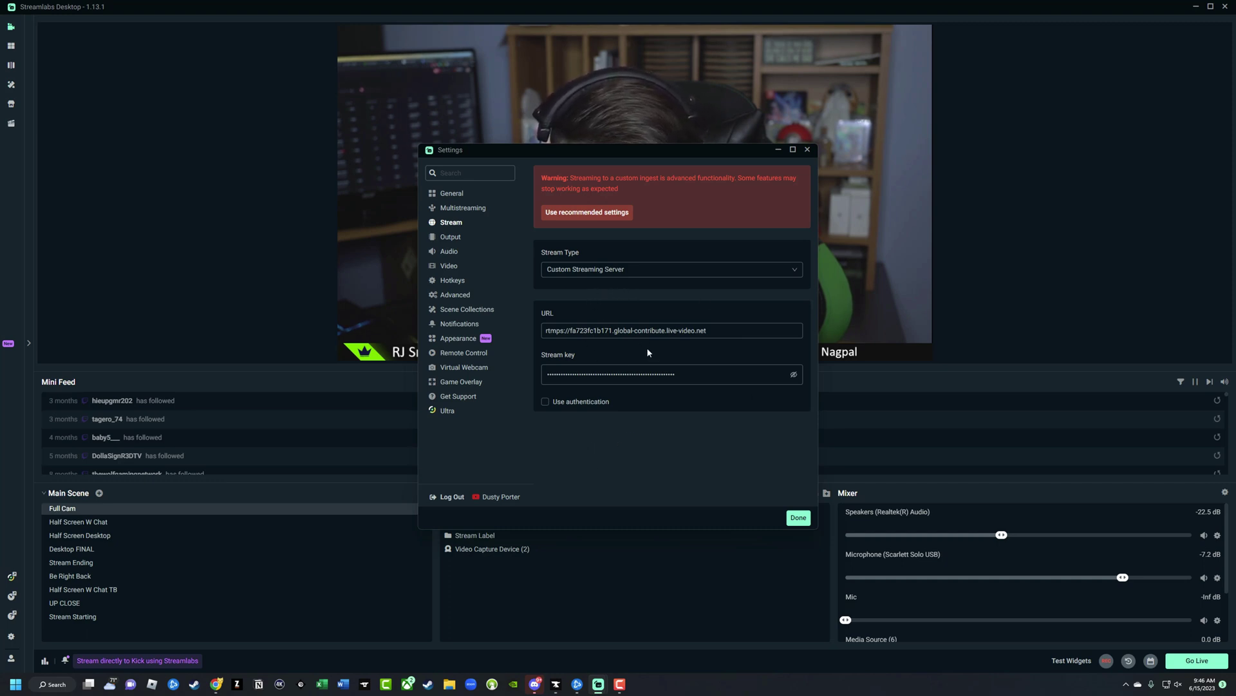
pyautogui.click(800, 520)
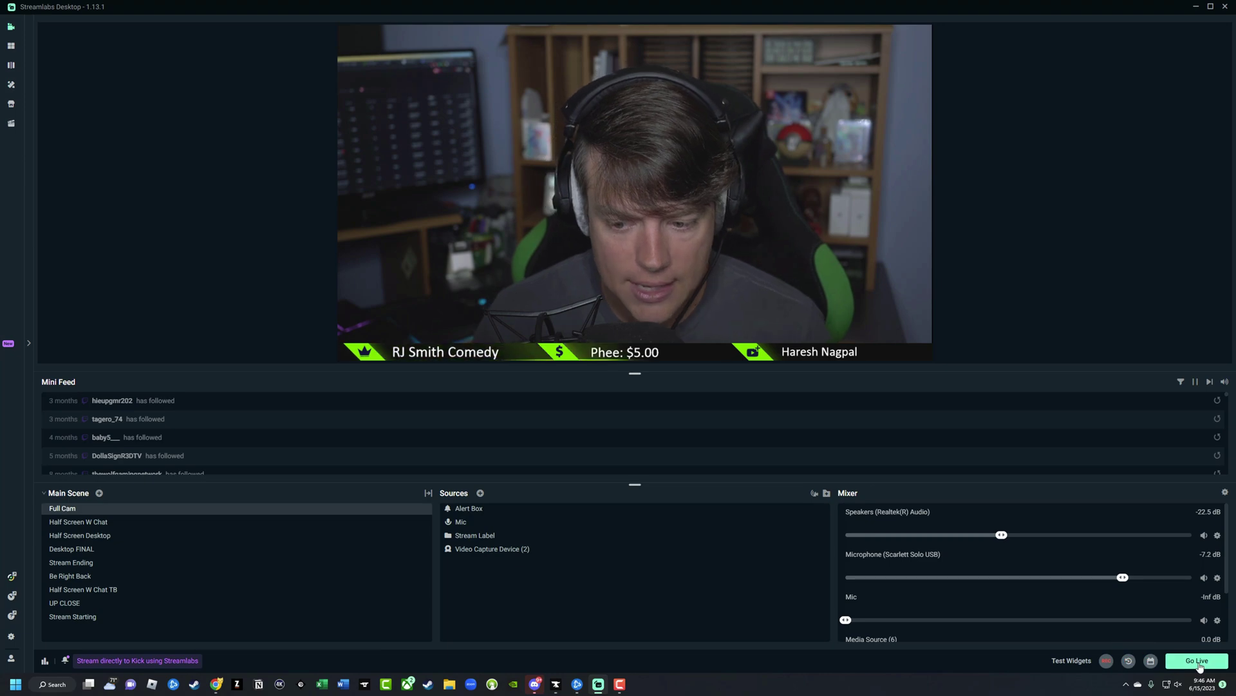
pyautogui.click(1199, 663)
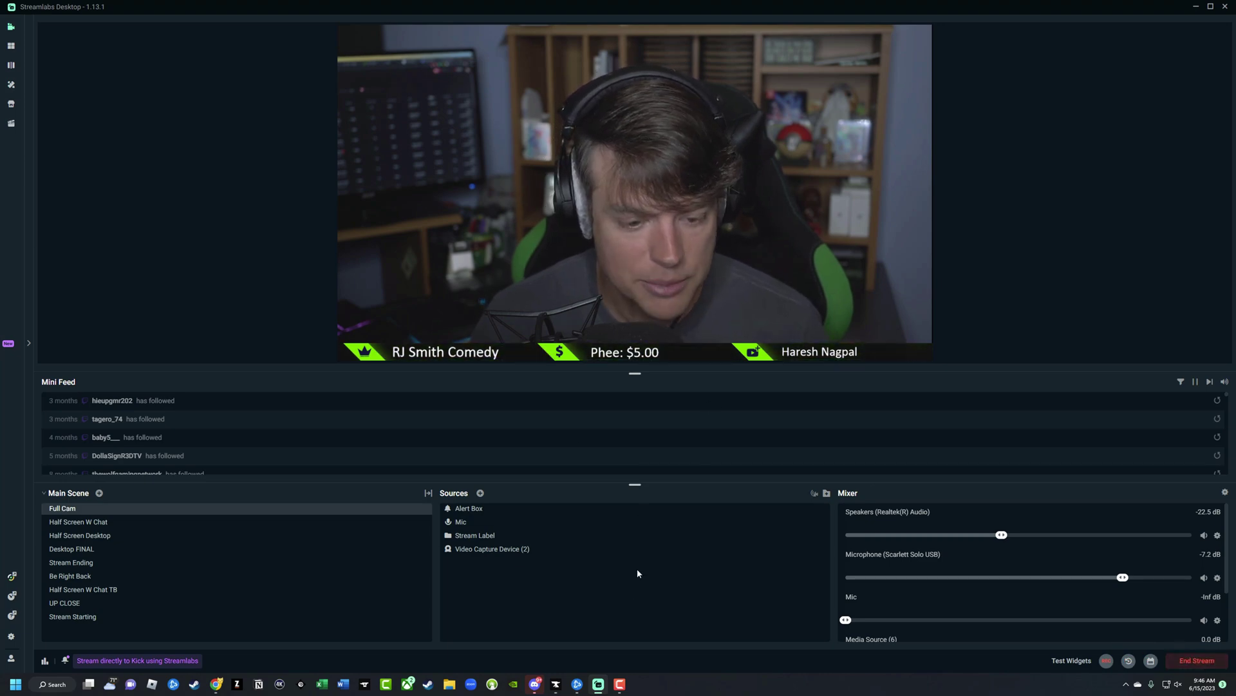
# - Return to Kick in the browser and show the channel's live Stream dashboard
pyautogui.click(217, 684)
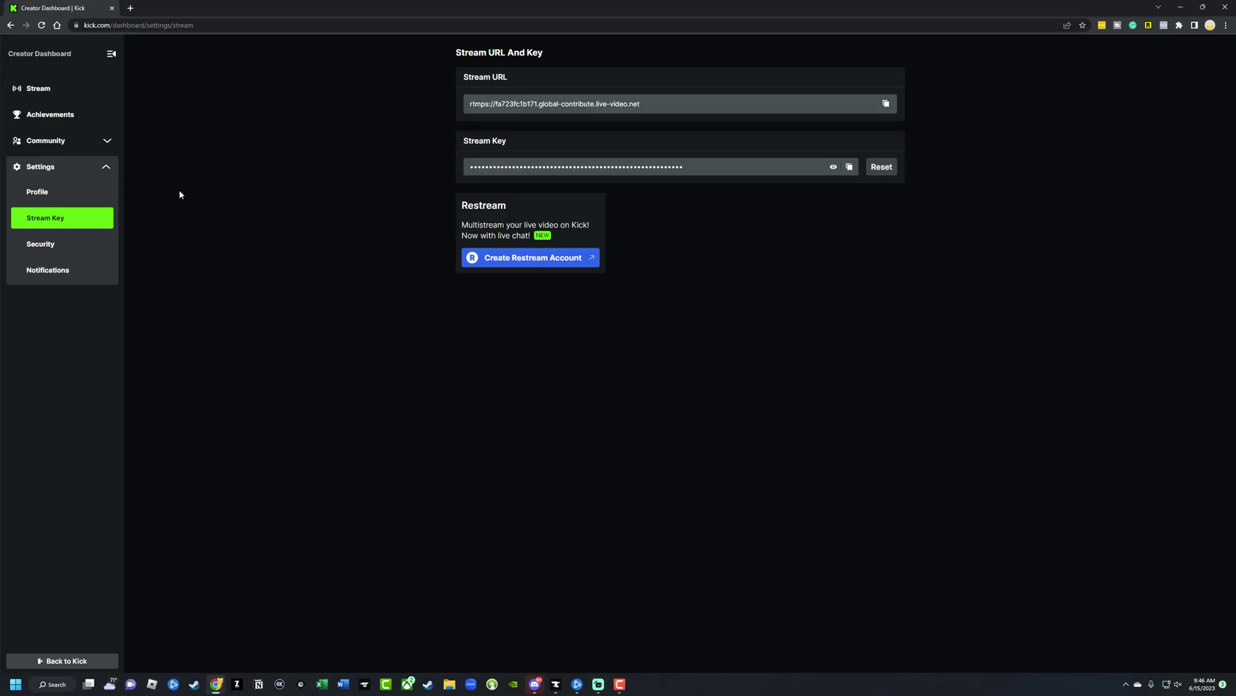
pyautogui.click(39, 88)
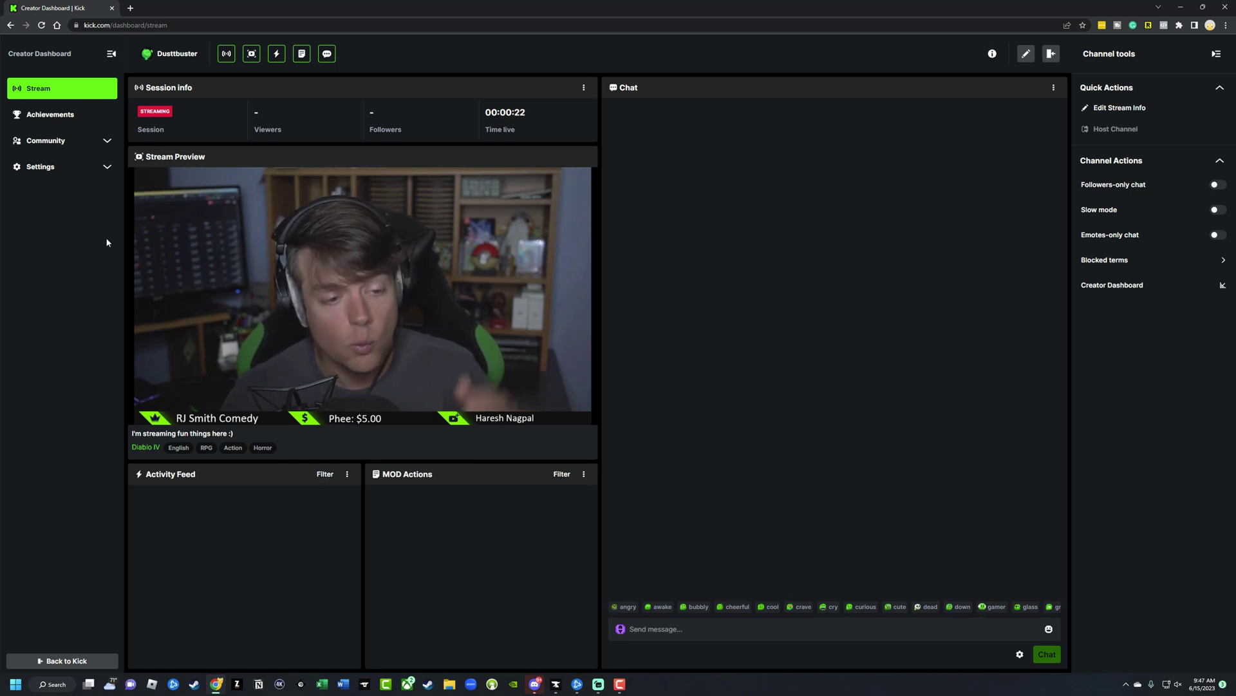
pyautogui.moveTo(362, 289)
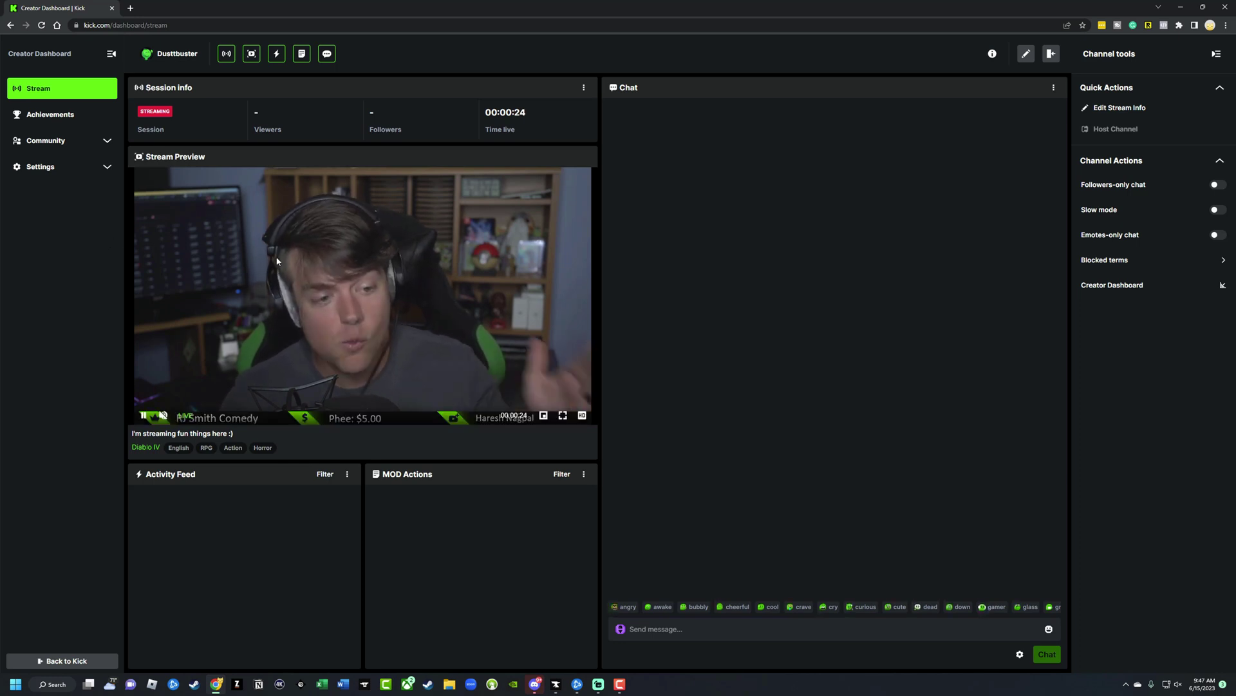
# - Toggle the Stream Preview icon until the dashboard's preview panel is hidden, checking Streamlabs in between
pyautogui.click(252, 55)
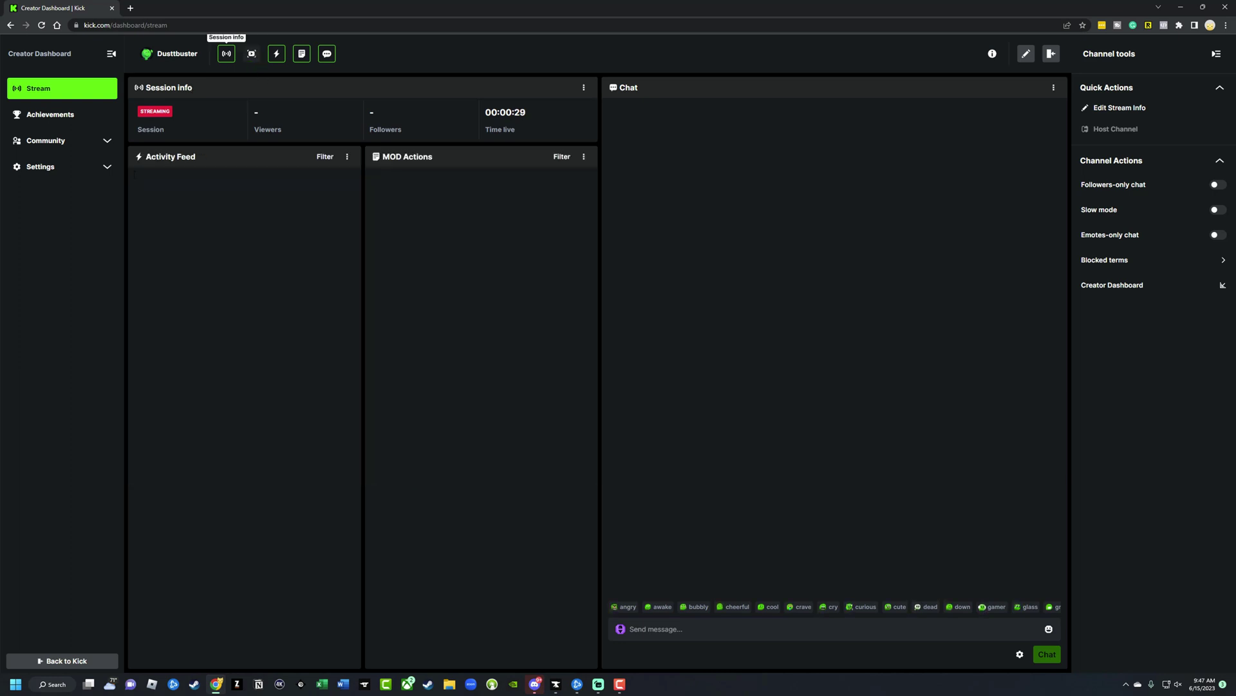
pyautogui.click(249, 59)
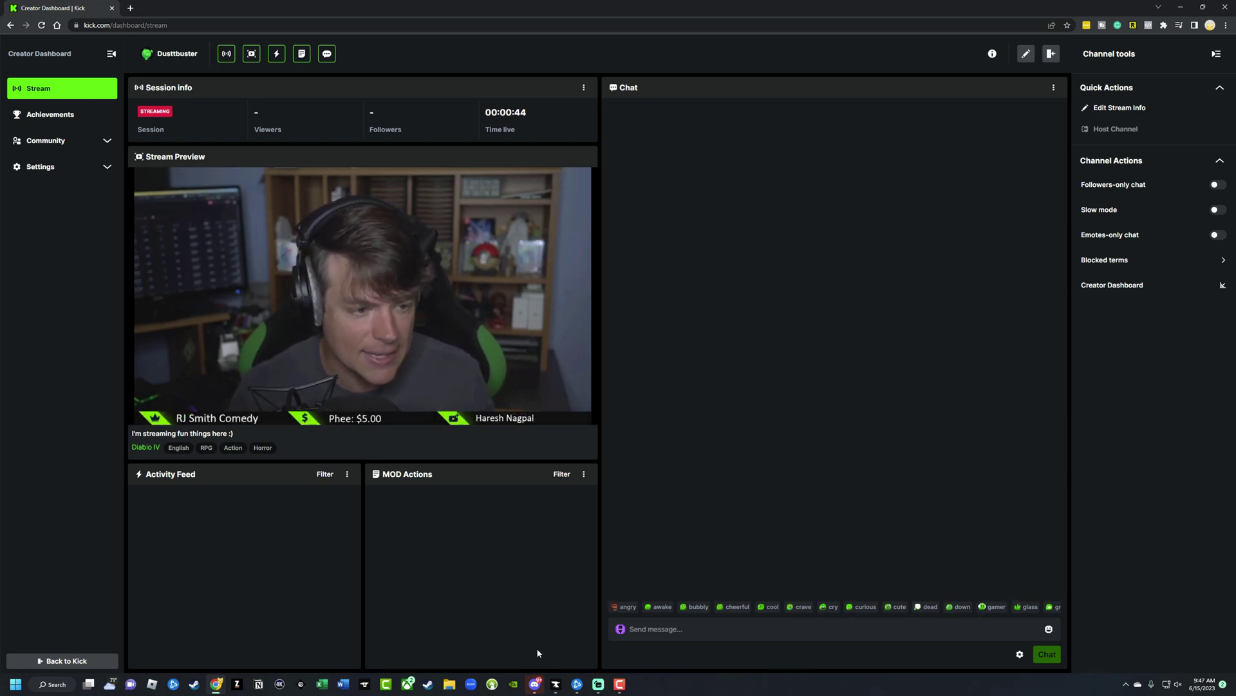
pyautogui.hotkey('alt', 'Tab')
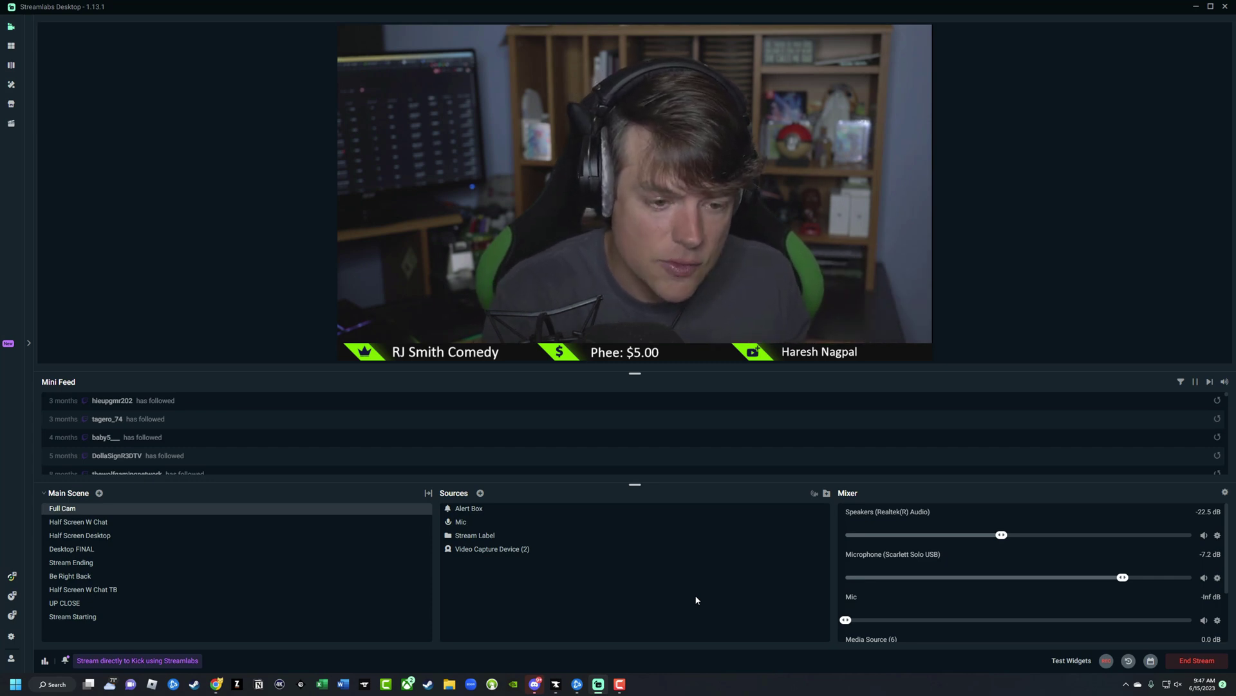
pyautogui.click(1195, 7)
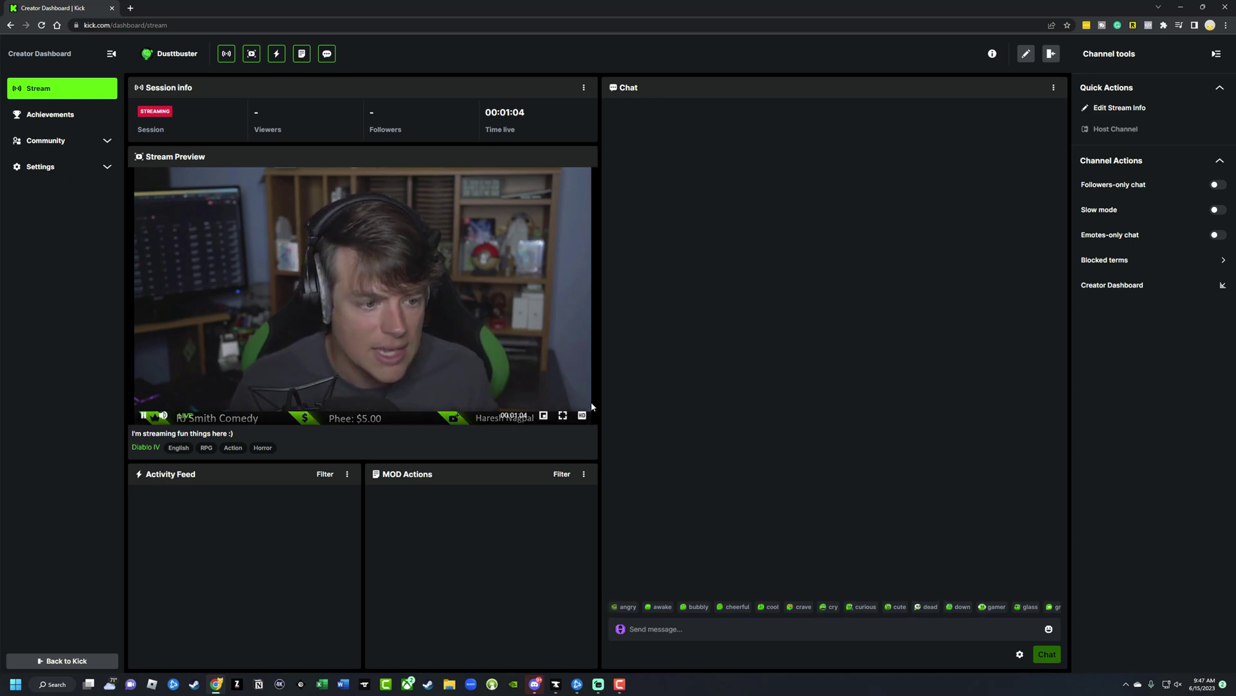
pyautogui.click(252, 53)
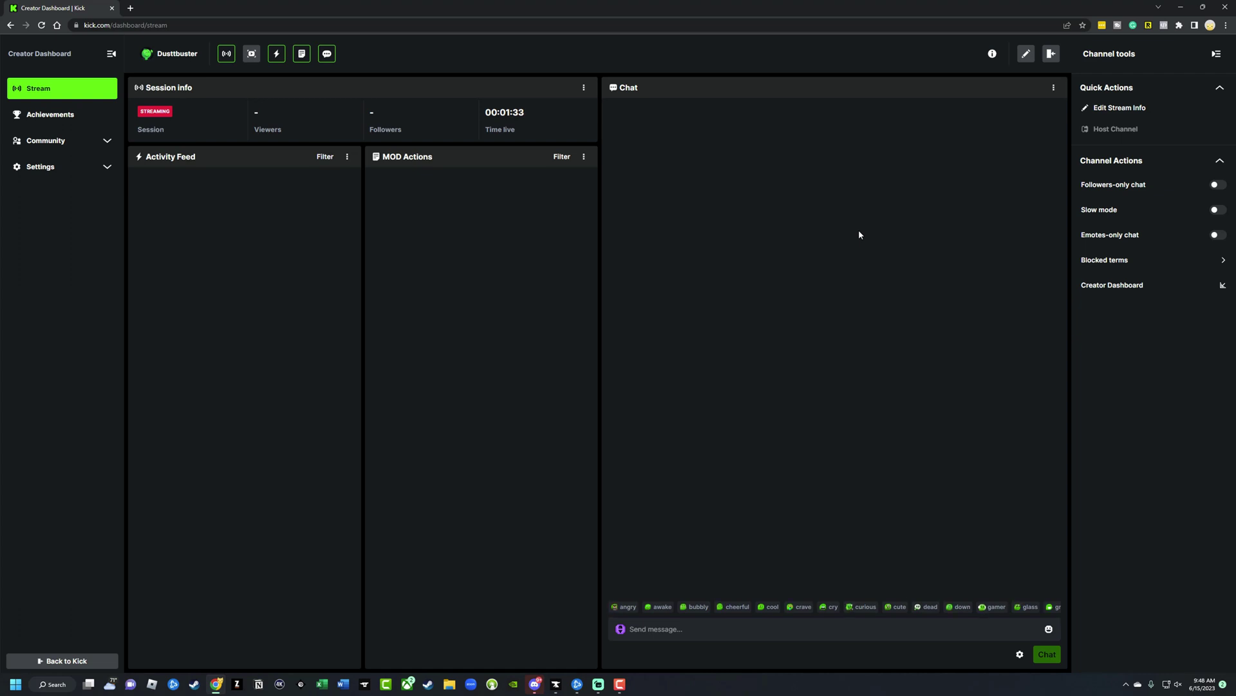
pyautogui.click(53, 120)
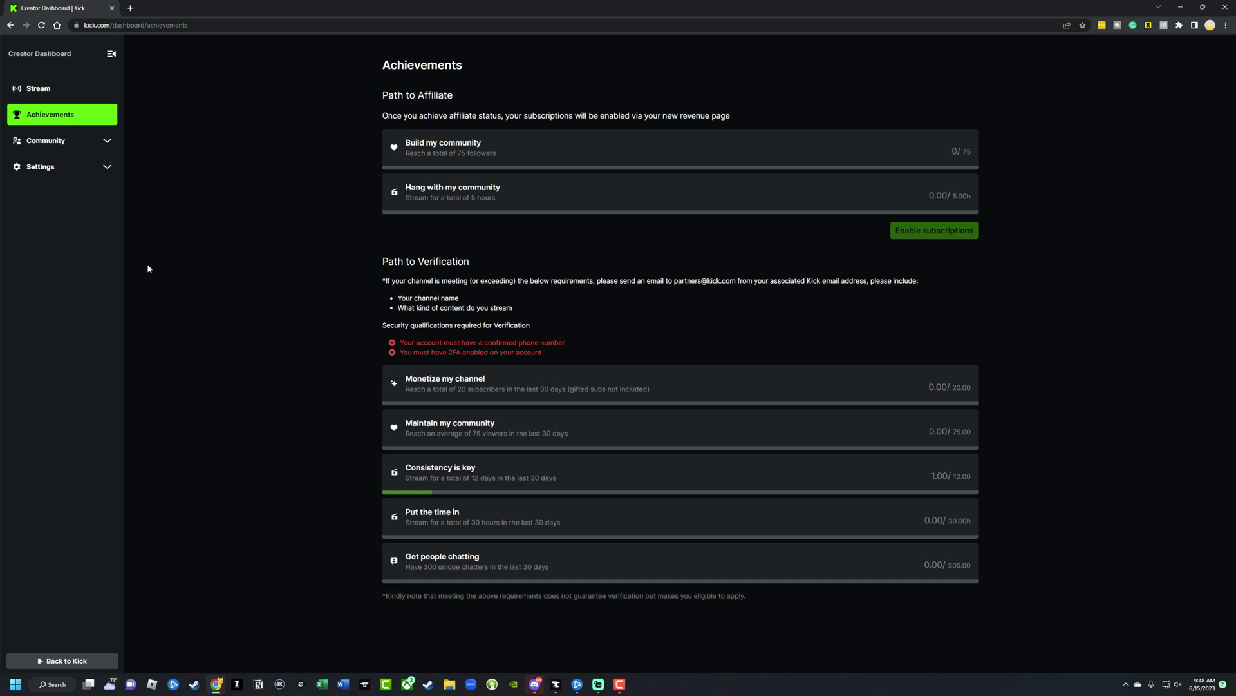
pyautogui.click(48, 92)
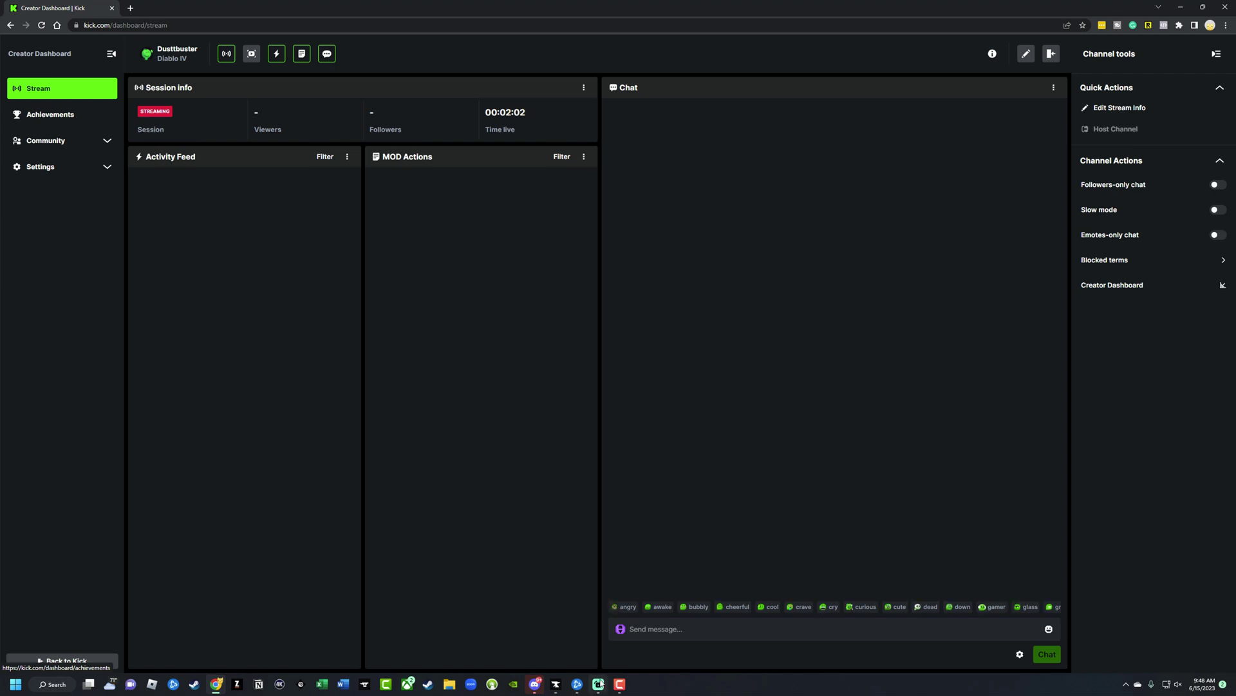
# - End the live broadcast in Streamlabs Desktop and return to the Kick dashboard
pyautogui.click(599, 684)
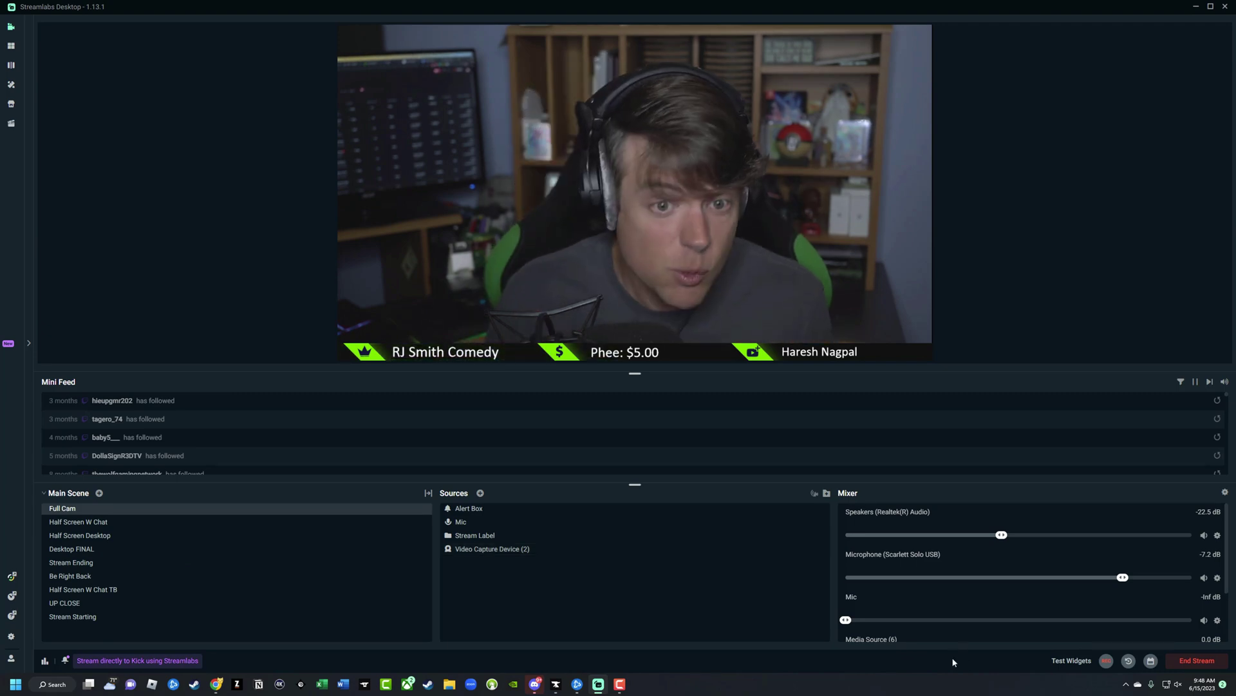
pyautogui.click(1198, 662)
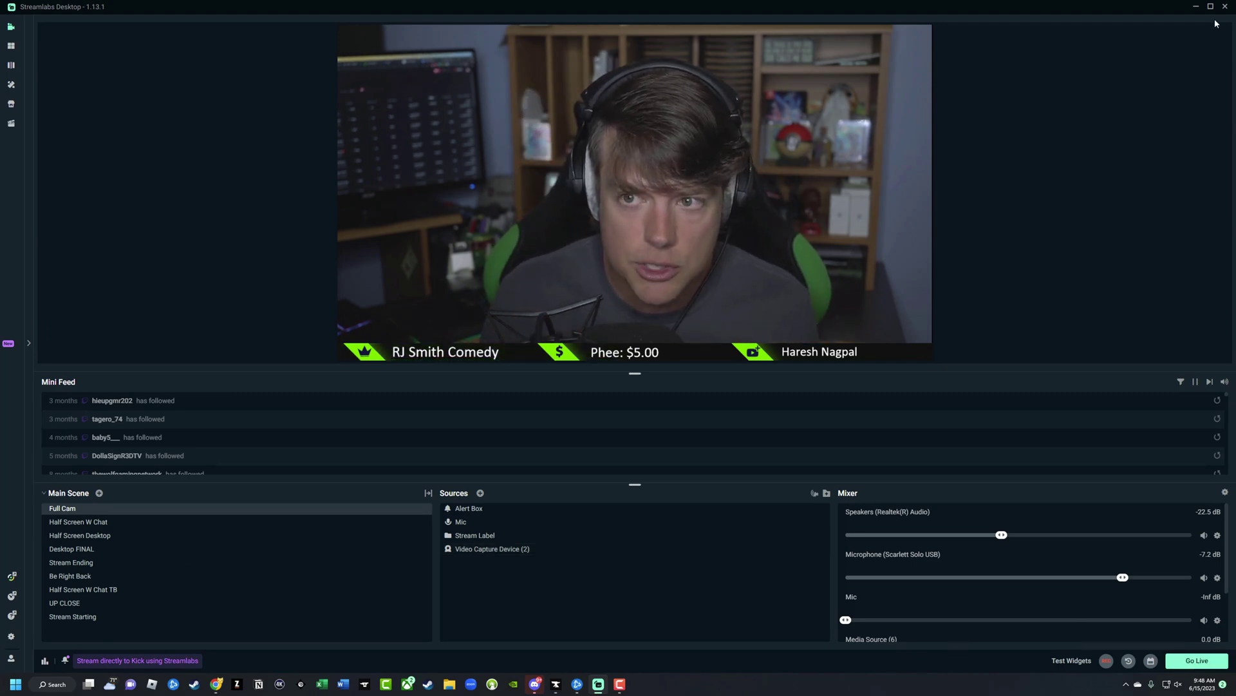
pyautogui.click(217, 683)
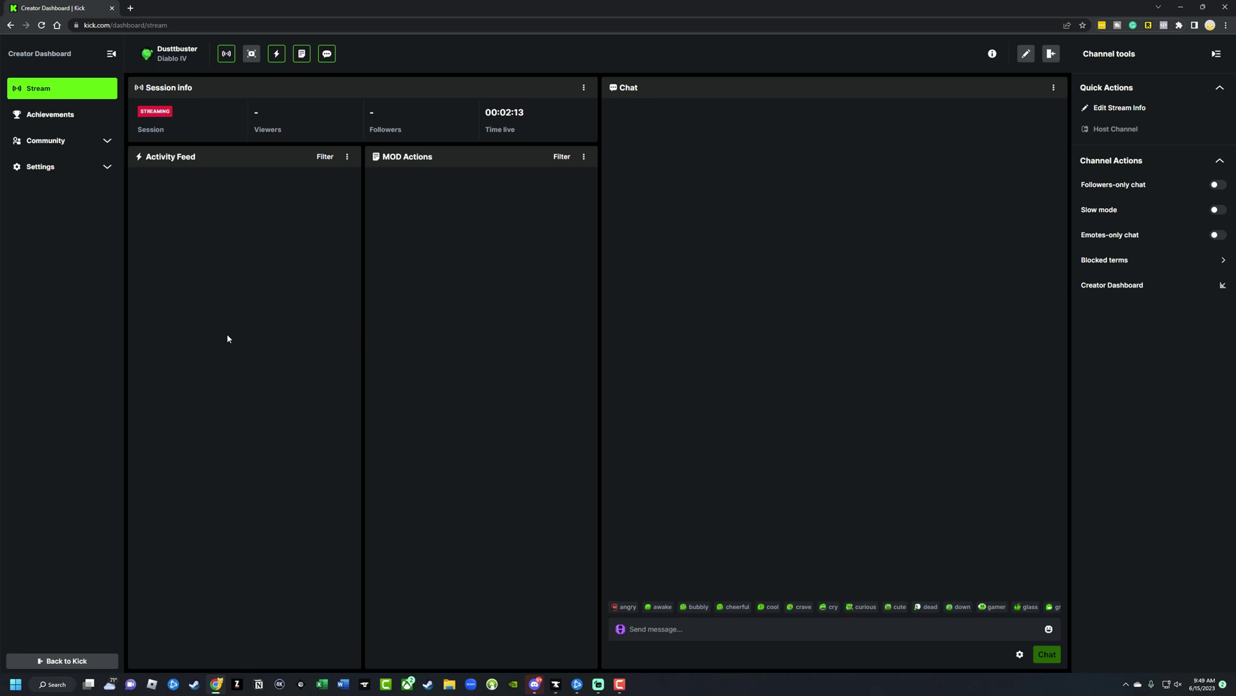